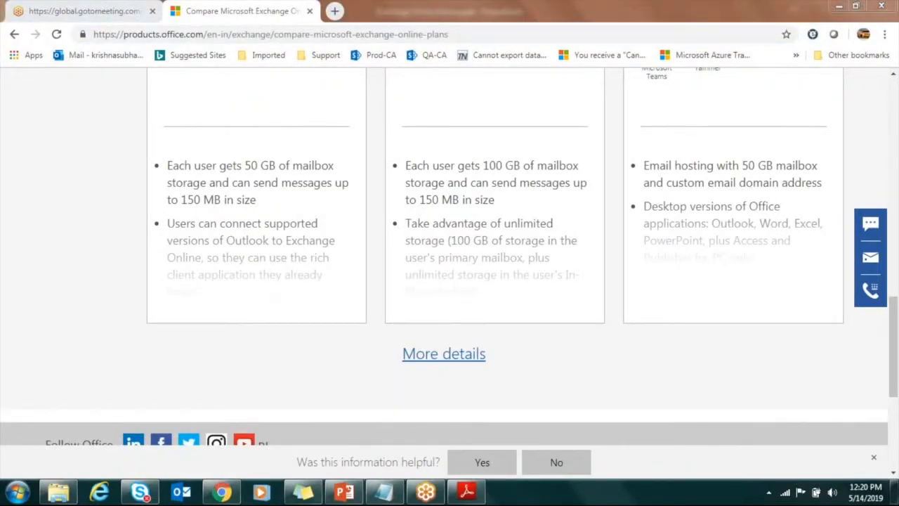
Step: Open portal.office.com in a new browser tab and launch the Admin app from the Office 365 home page
click(335, 11)
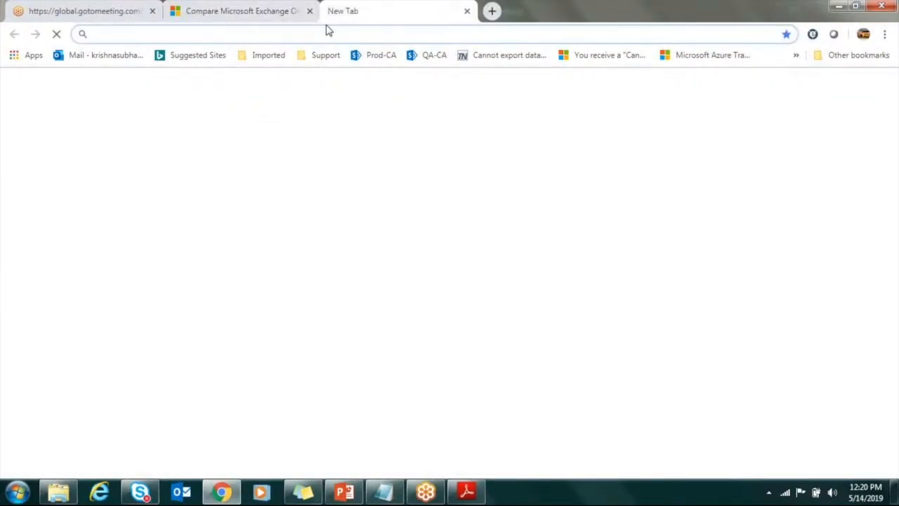
text(port)
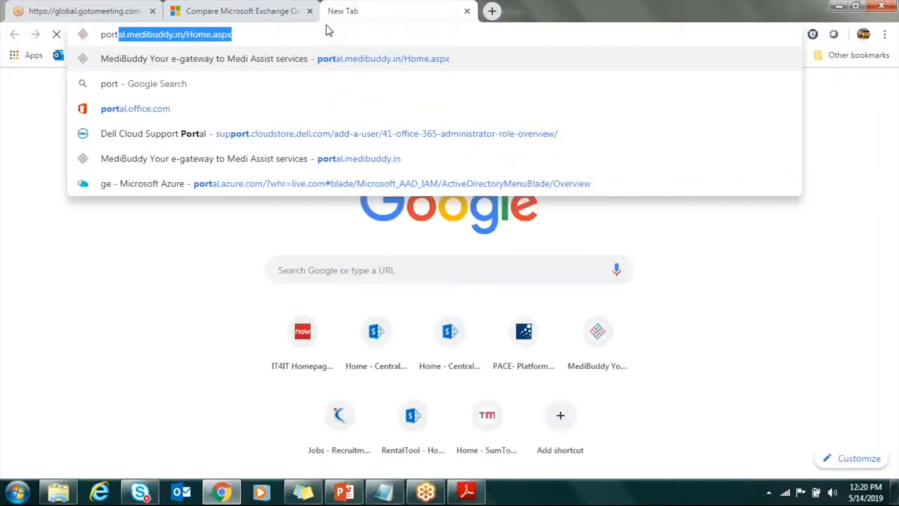
click(155, 119)
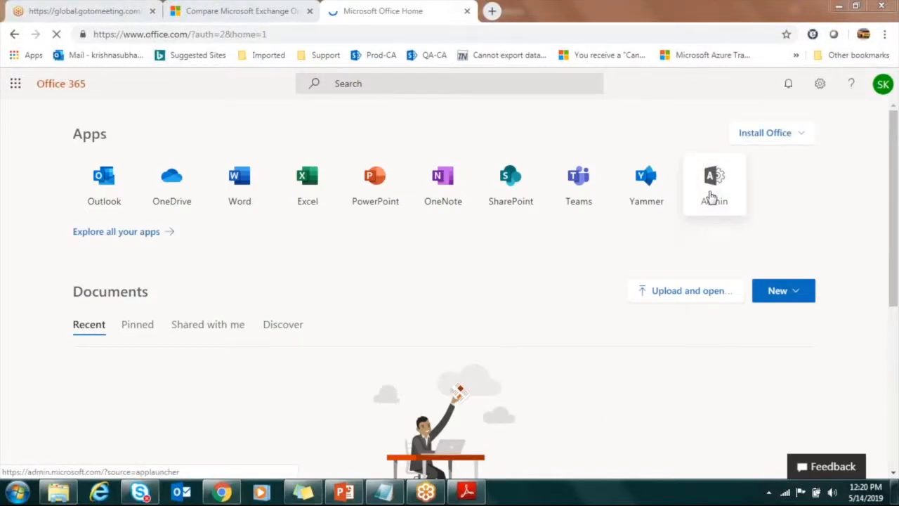
click(712, 197)
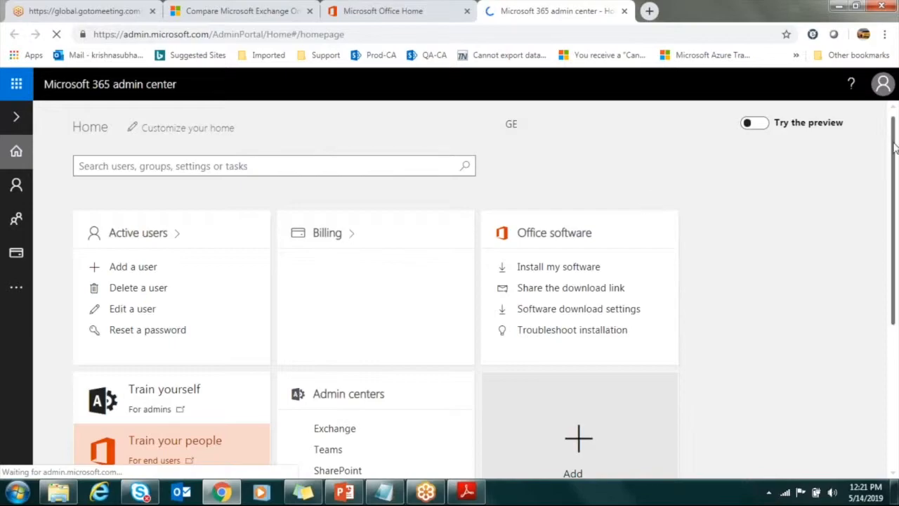
Step: Display the list of active users in the admin center
drag(895, 148, 898, 269)
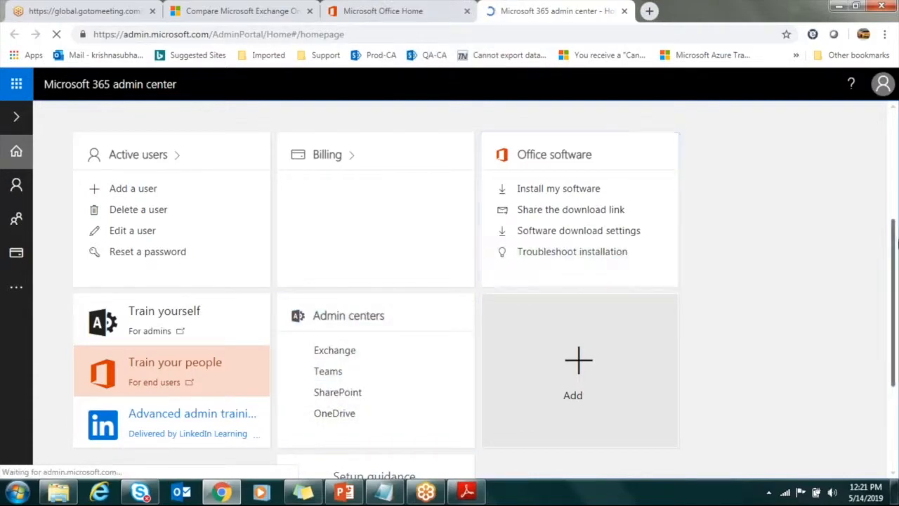
drag(896, 242, 880, 159)
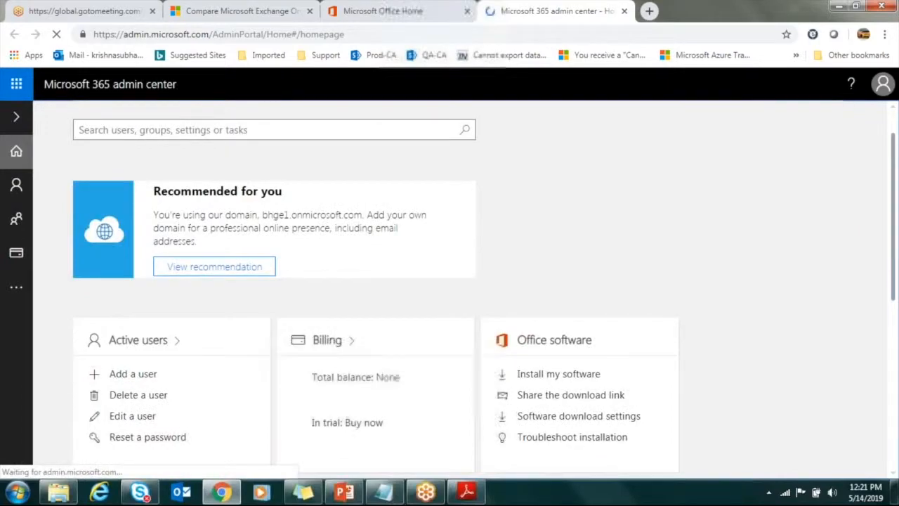
click(16, 120)
click(85, 188)
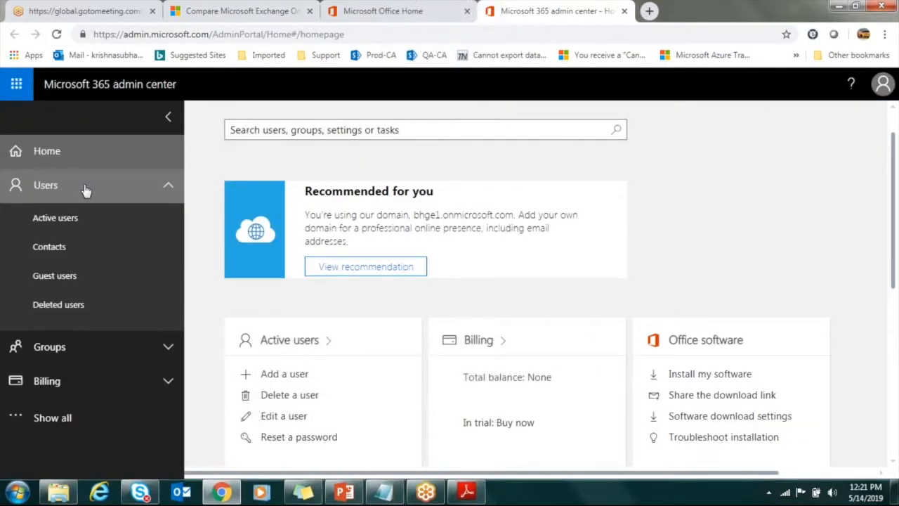
click(77, 221)
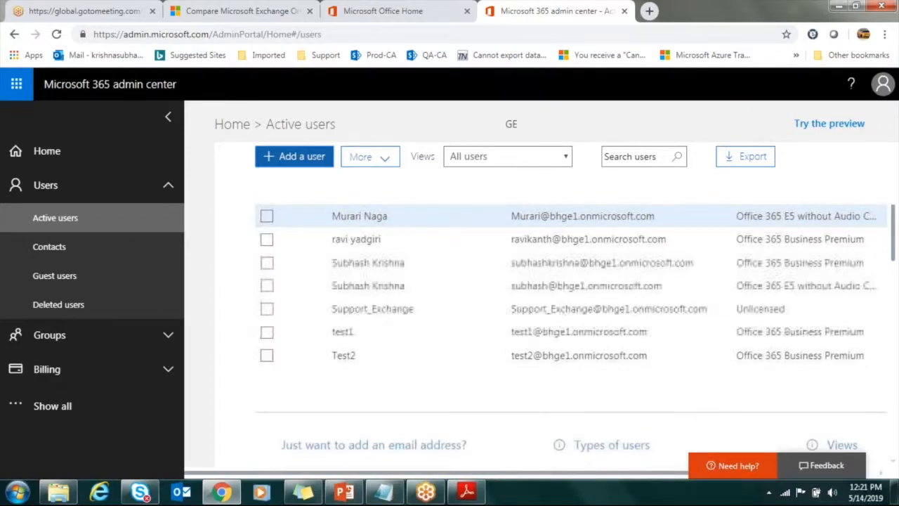
Step: View the first listed user's product licenses with the Office 365 E5 without Audio Conferencing entry expanded, and close the user's details
click(706, 218)
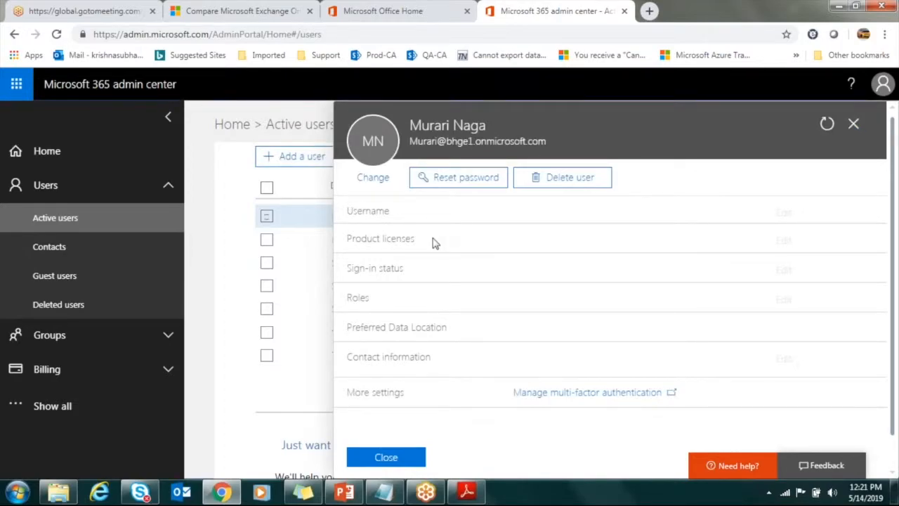
key(ctrl+a)
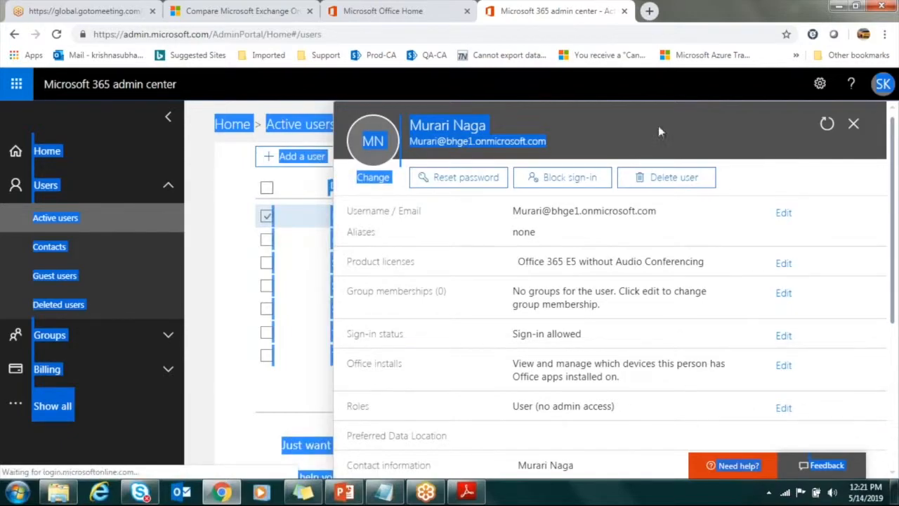
drag(659, 132, 521, 31)
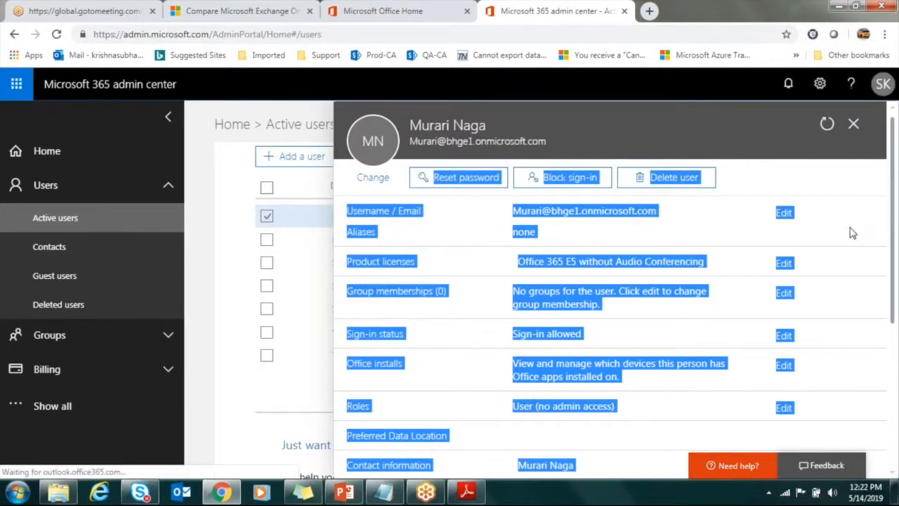
click(785, 270)
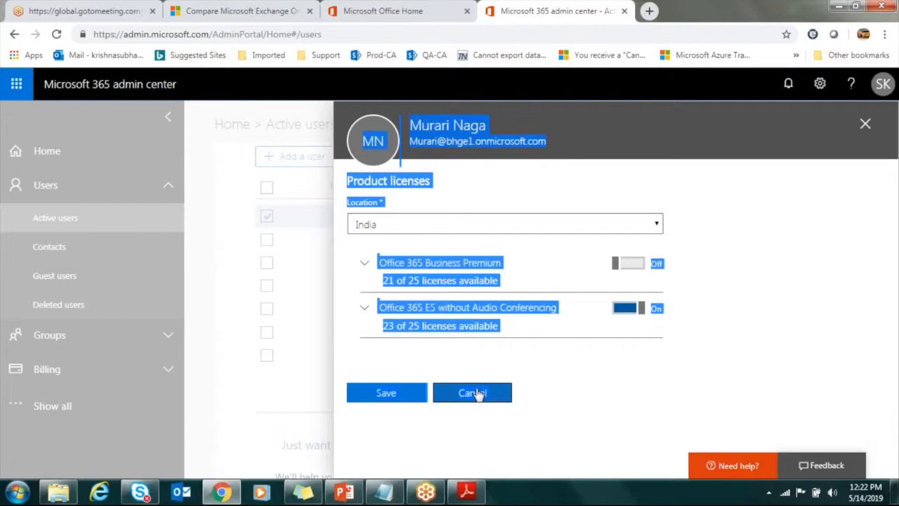
click(373, 320)
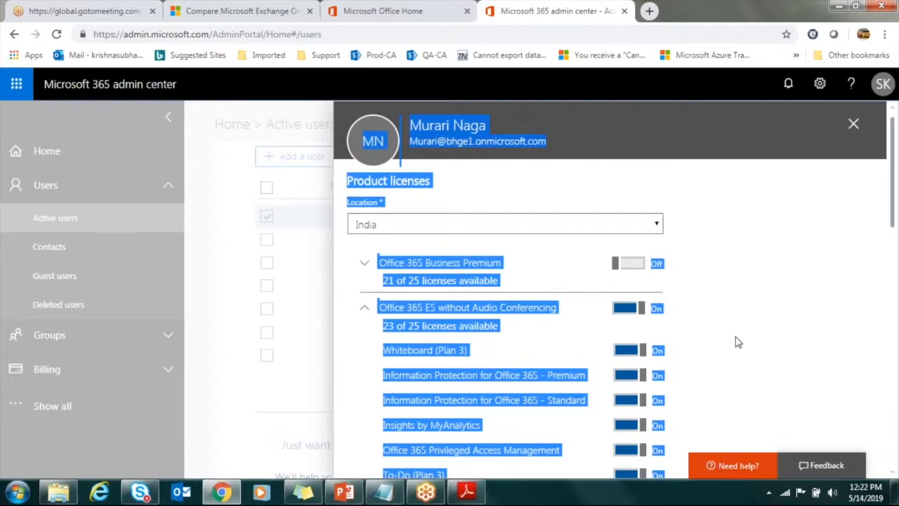
key(Escape)
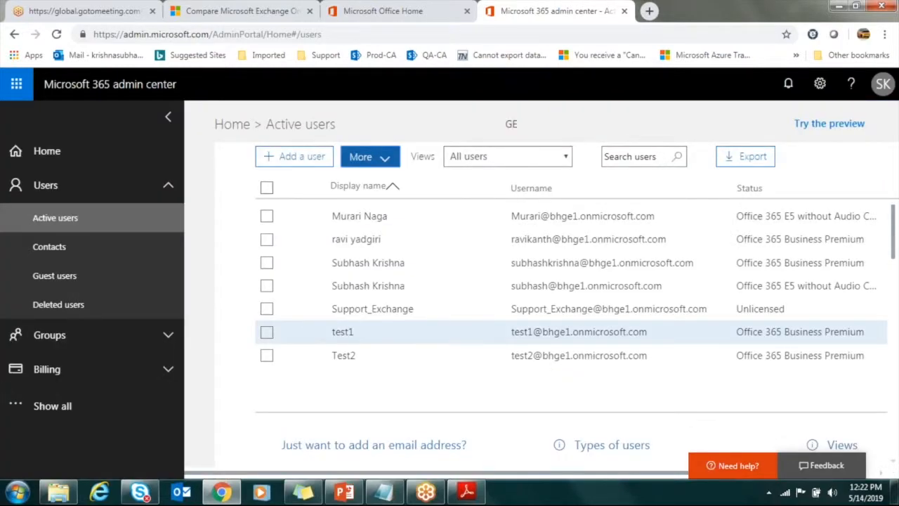
Step: Reopen the first listed user's product licenses and expand the Office 365 E5 without Audio Conferencing services
click(266, 217)
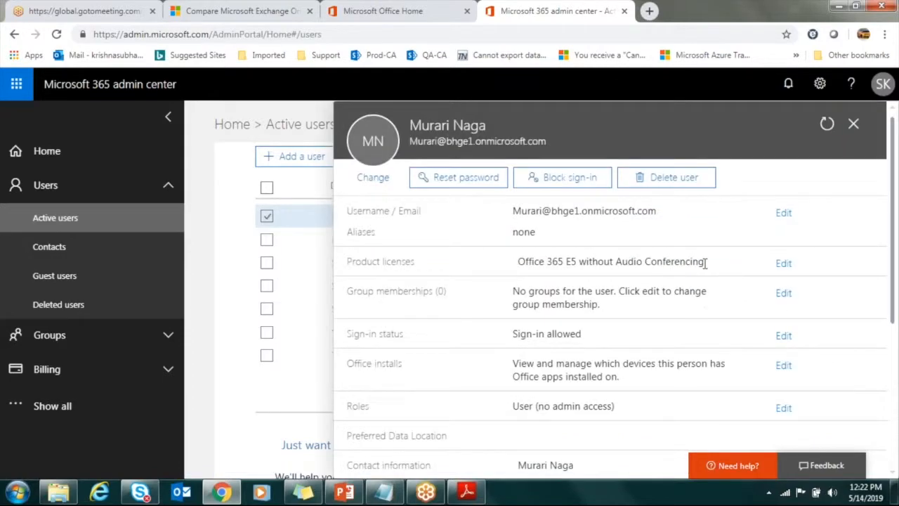
click(776, 273)
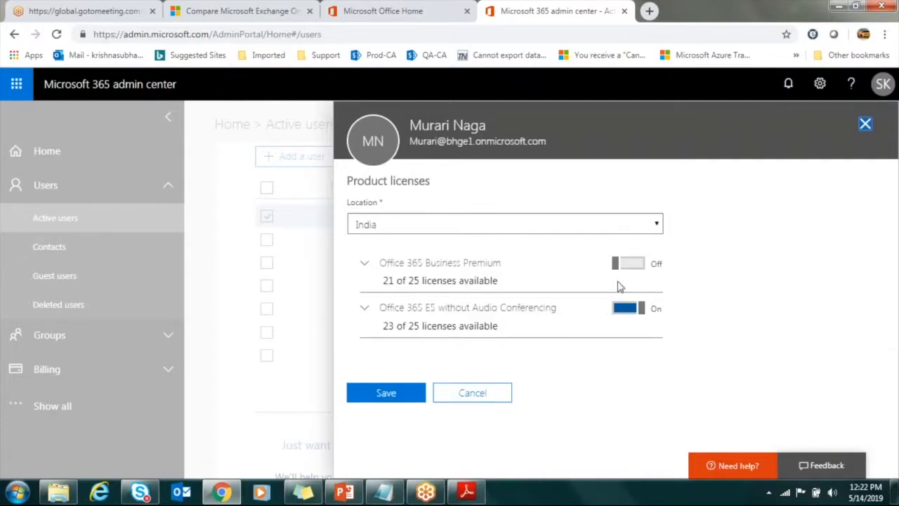
click(367, 310)
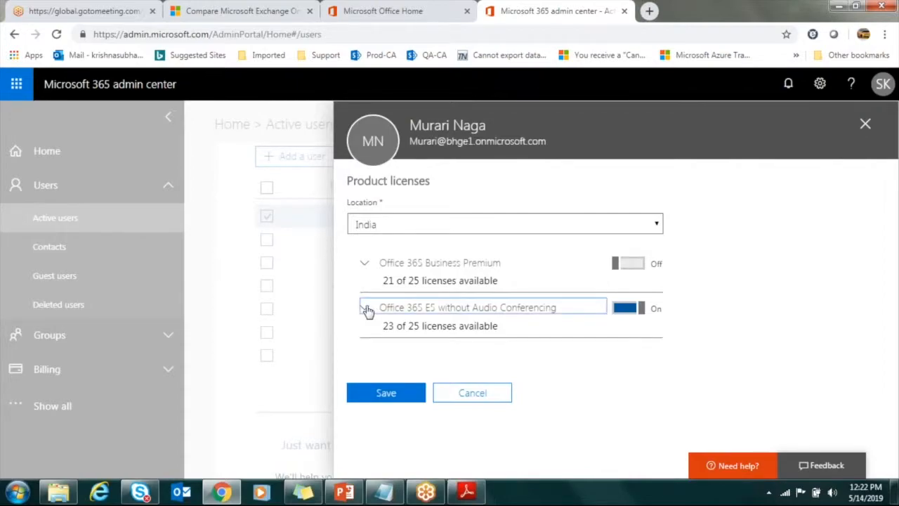
click(366, 310)
click(735, 302)
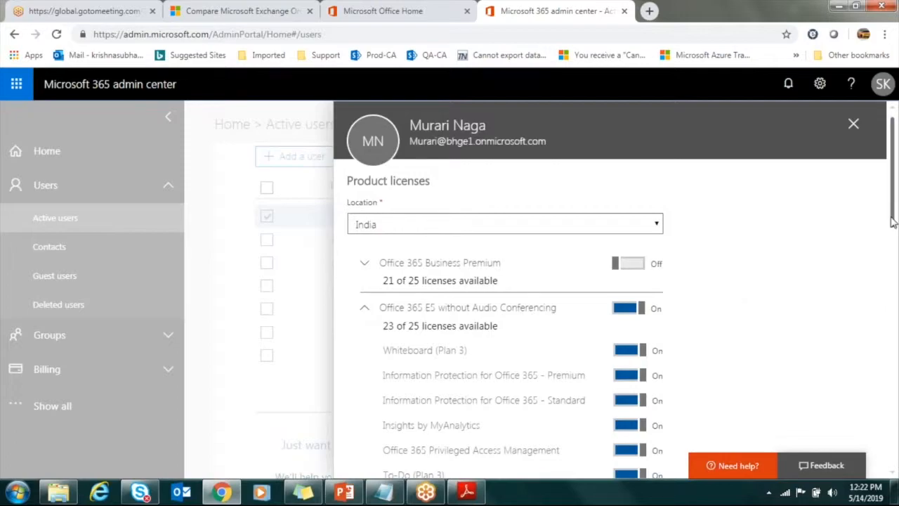
Step: Examine the services included in the E5 license, especially Exchange Online (Plan 2) and SharePoint Online (Plan 2), and leave the license details
drag(892, 228, 885, 322)
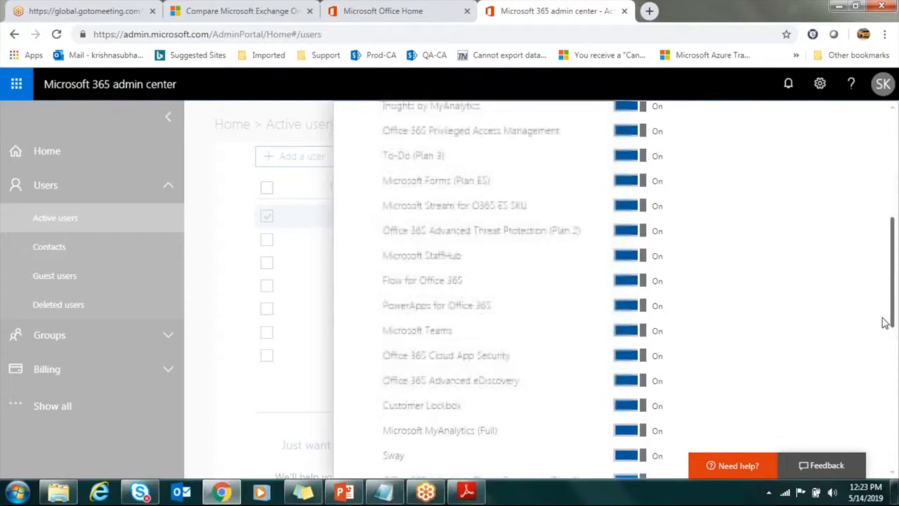
drag(886, 322, 894, 418)
scroll(482, 407, down, 1)
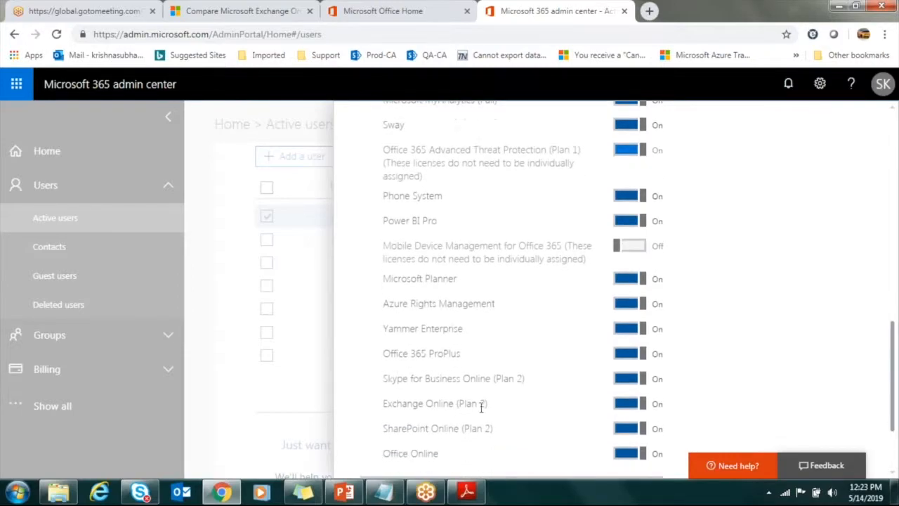
drag(492, 409, 386, 403)
drag(504, 431, 394, 429)
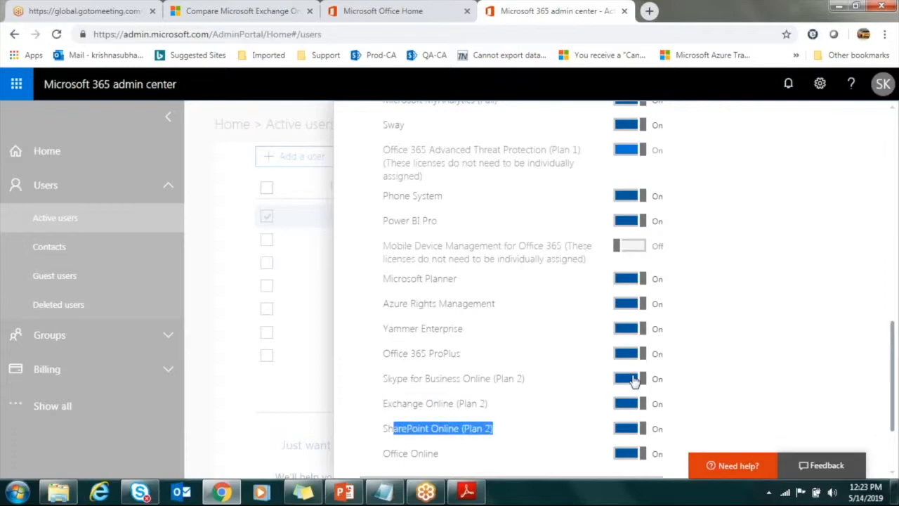
click(740, 359)
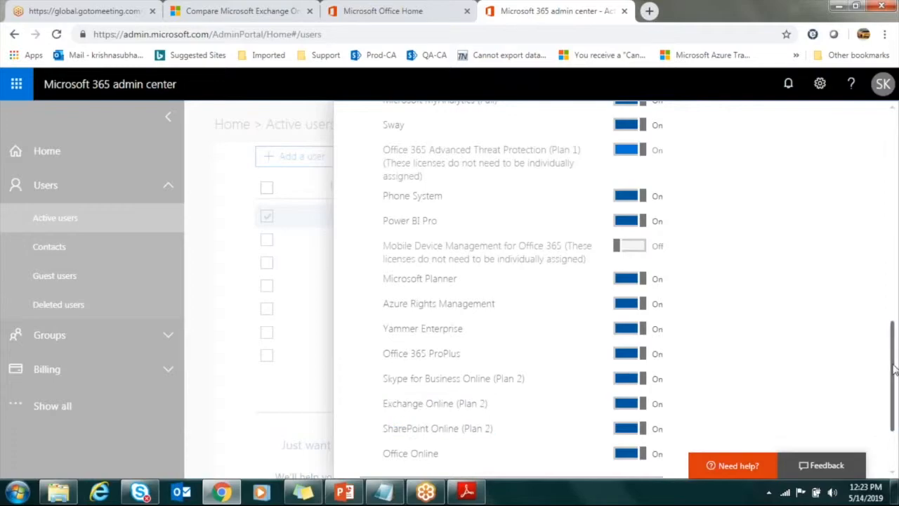
scroll(873, 251, up, 8)
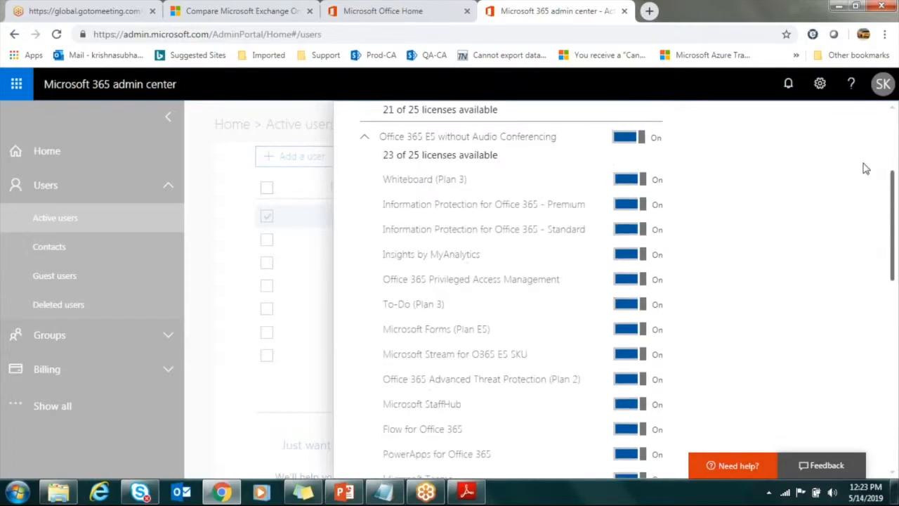
scroll(867, 169, up, 3)
click(854, 122)
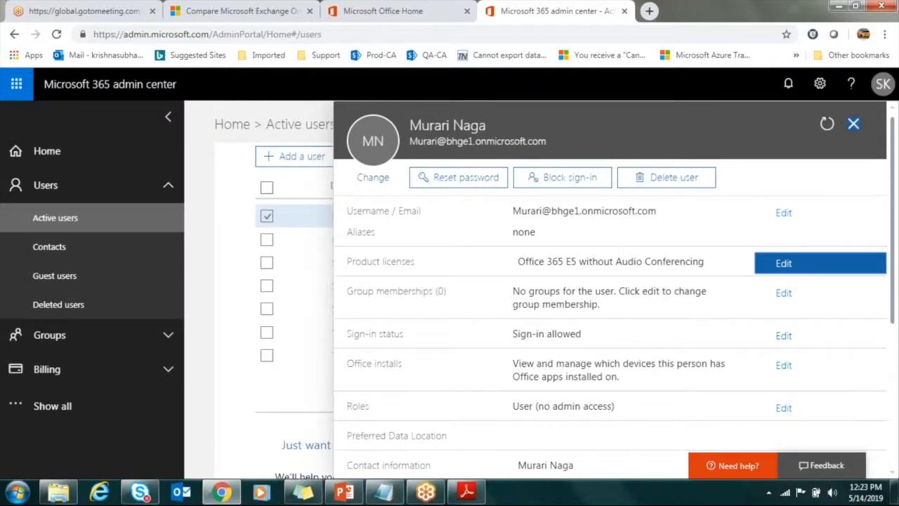
click(777, 269)
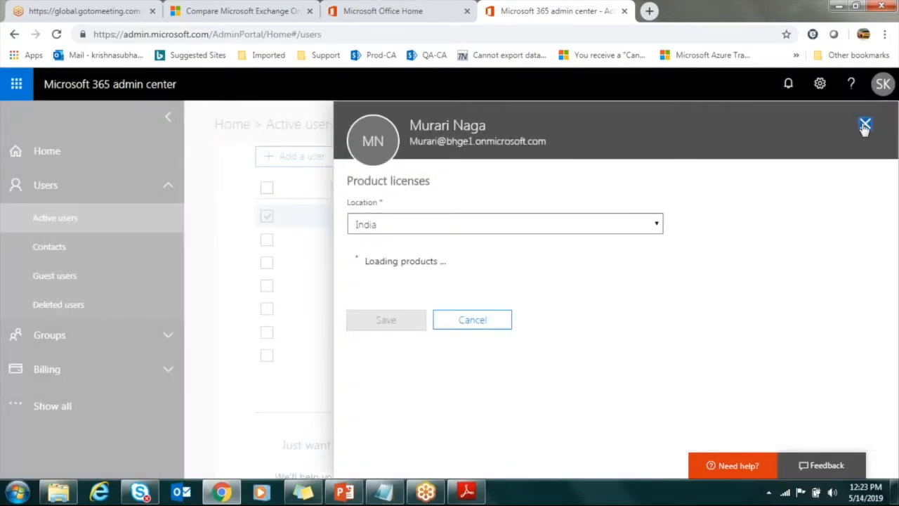
click(865, 125)
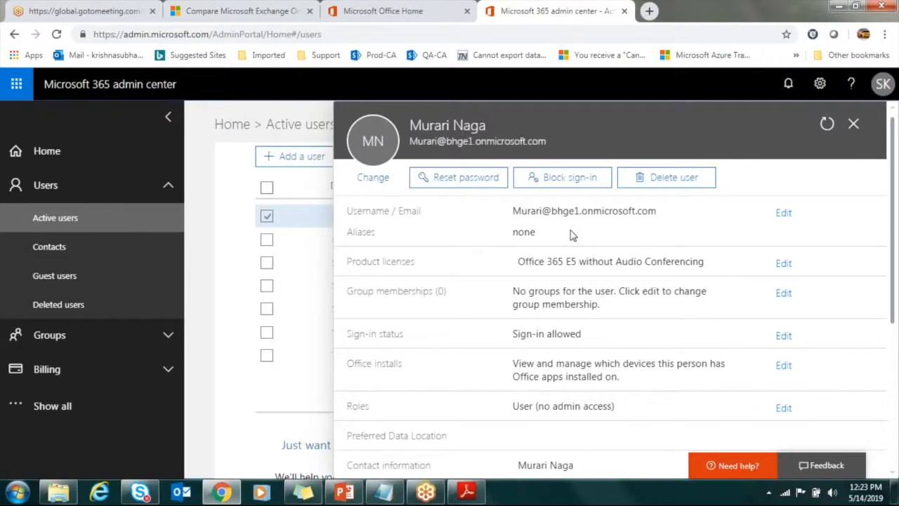
click(853, 125)
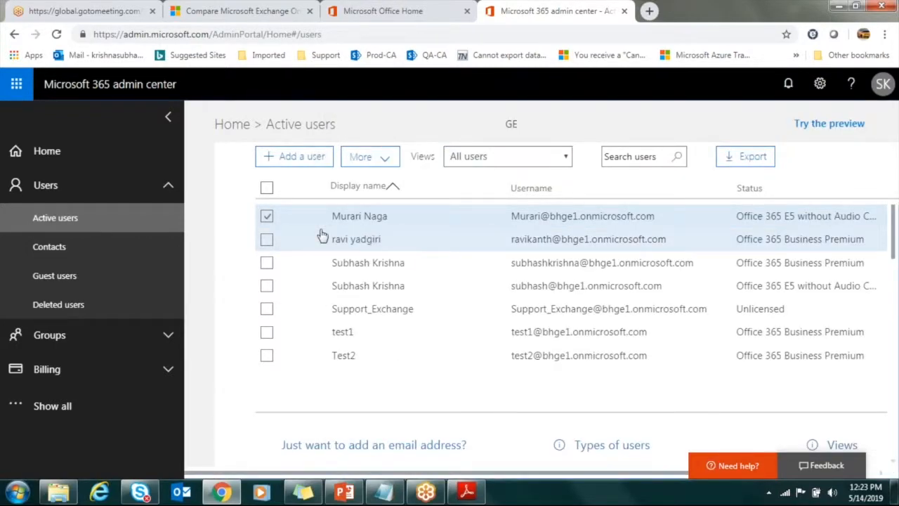
Step: Examine the Office 365 Business Premium services in the first user's product licenses, including Exchange Online (Plan 1), and close the user's details
click(366, 220)
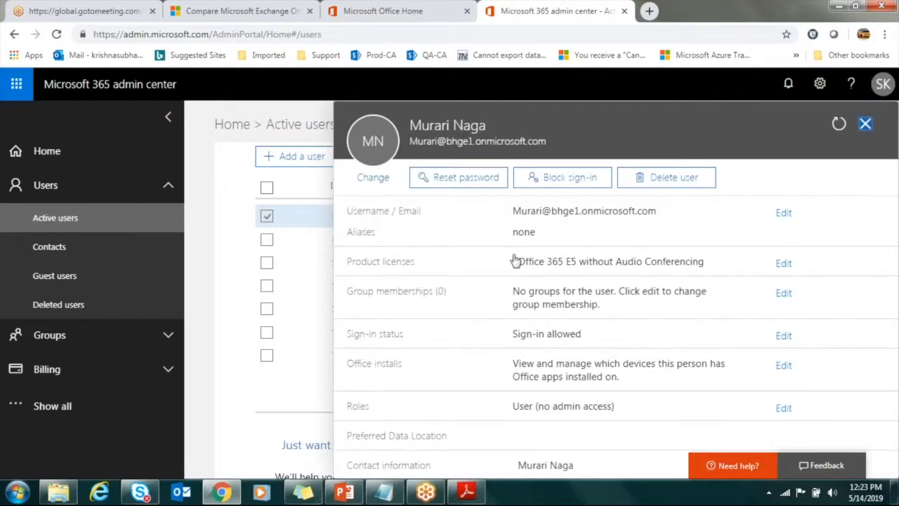
click(777, 267)
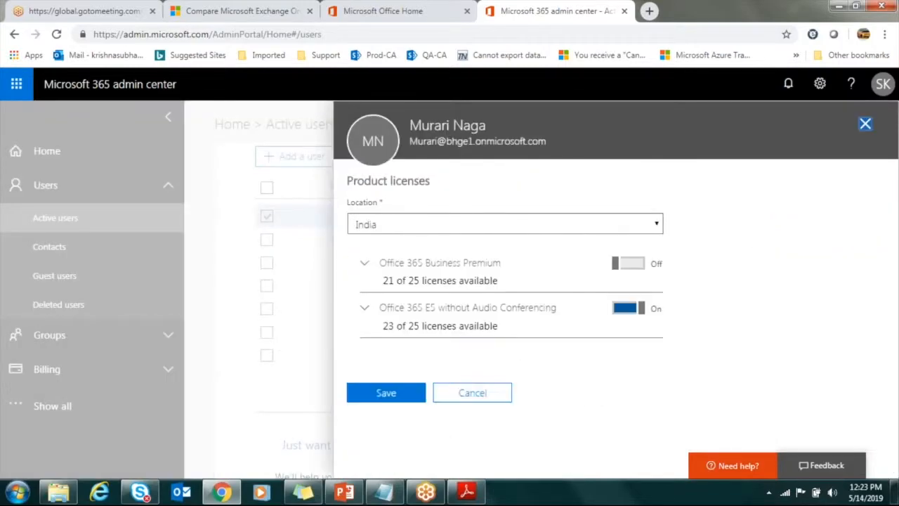
click(372, 270)
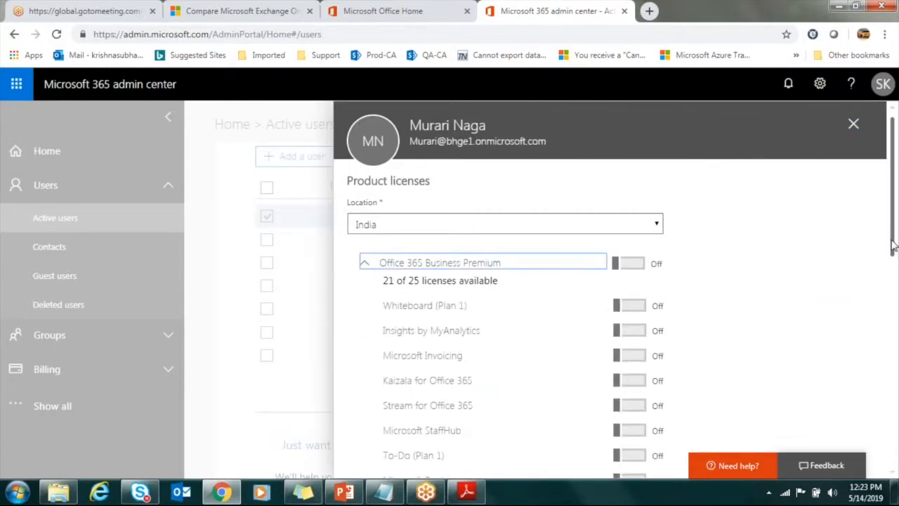
drag(893, 246, 896, 323)
scroll(496, 372, down, 4)
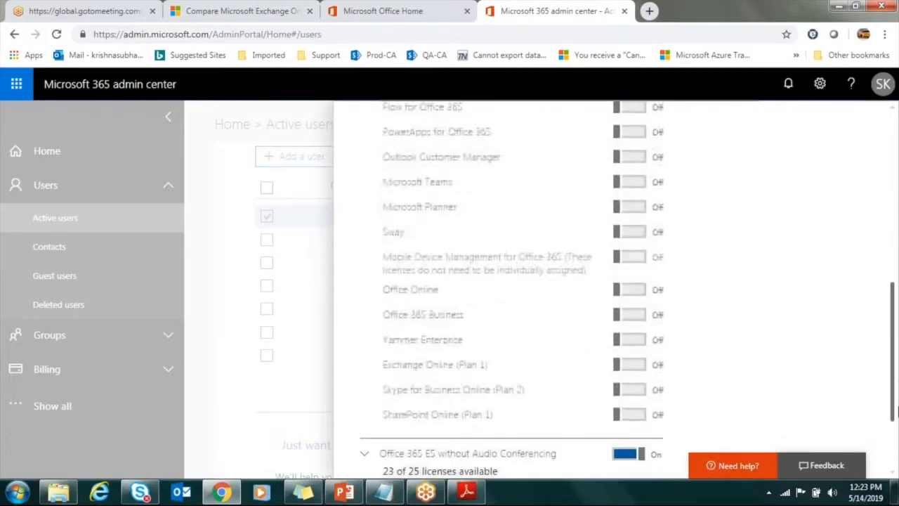
drag(496, 372, 496, 419)
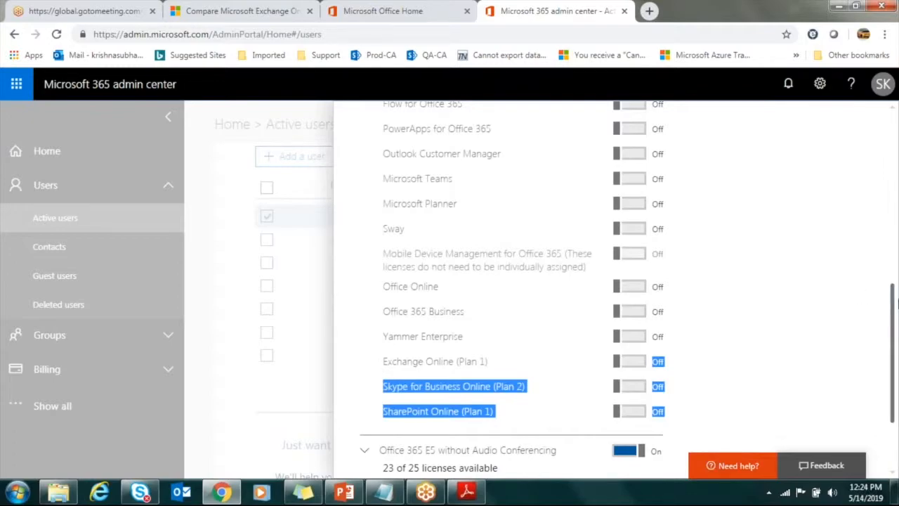
drag(894, 302, 854, 126)
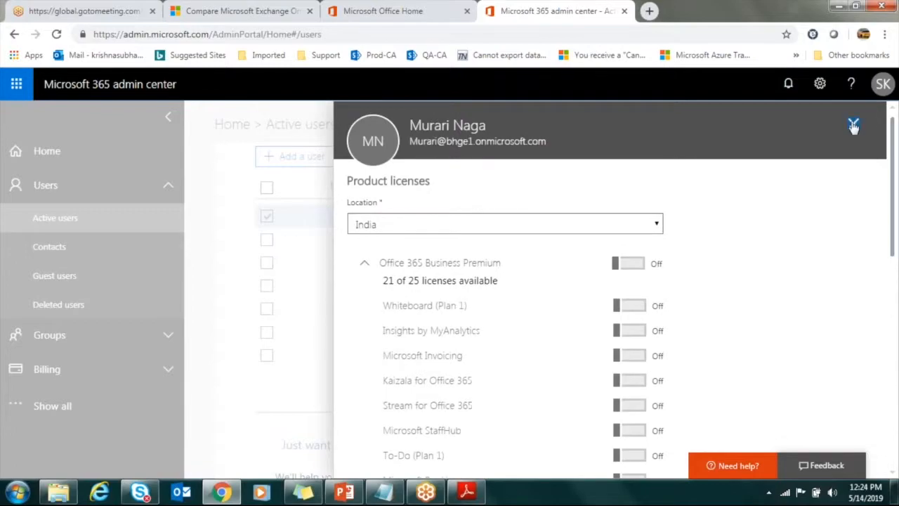
click(853, 124)
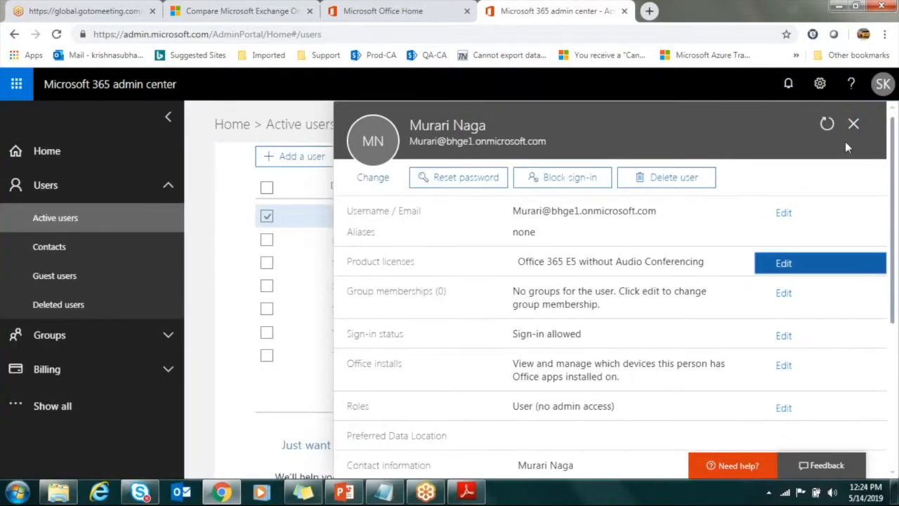
click(854, 124)
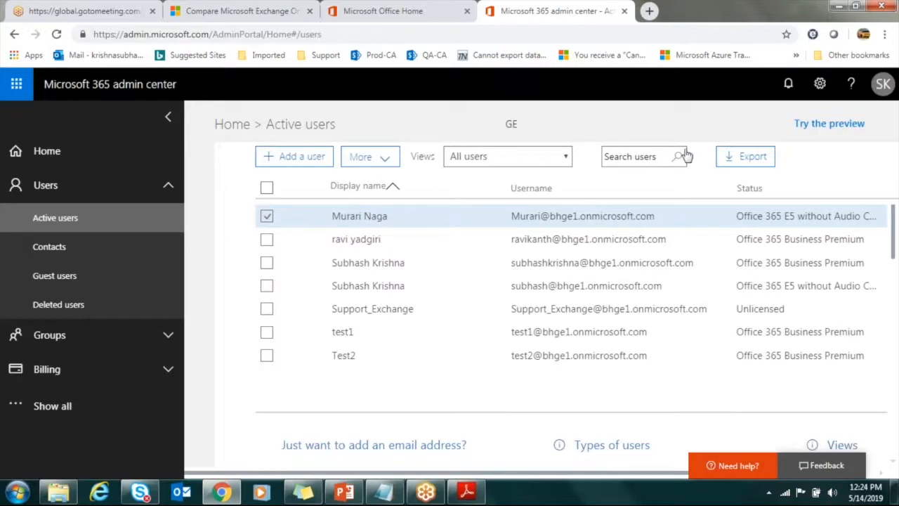
Step: Open the first listed user's details and look over the account settings down to Mail Settings and OneDrive Settings
click(300, 223)
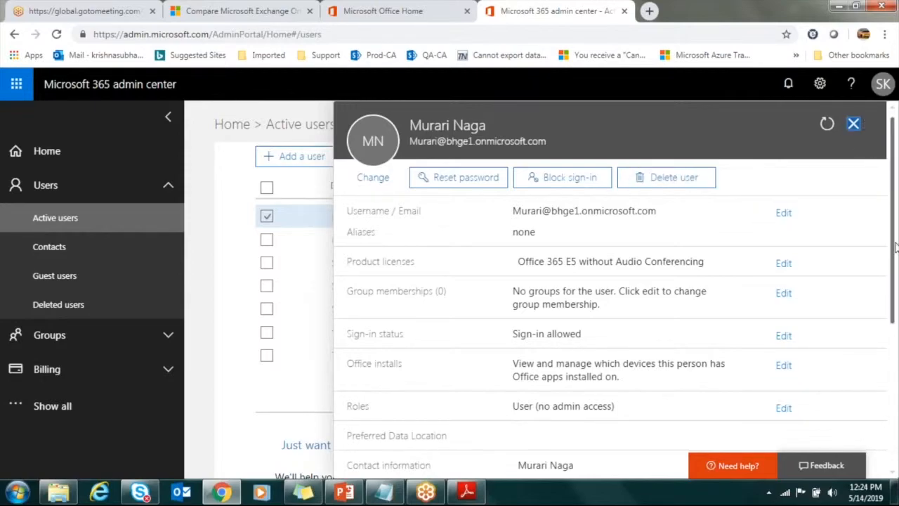
drag(895, 251, 894, 298)
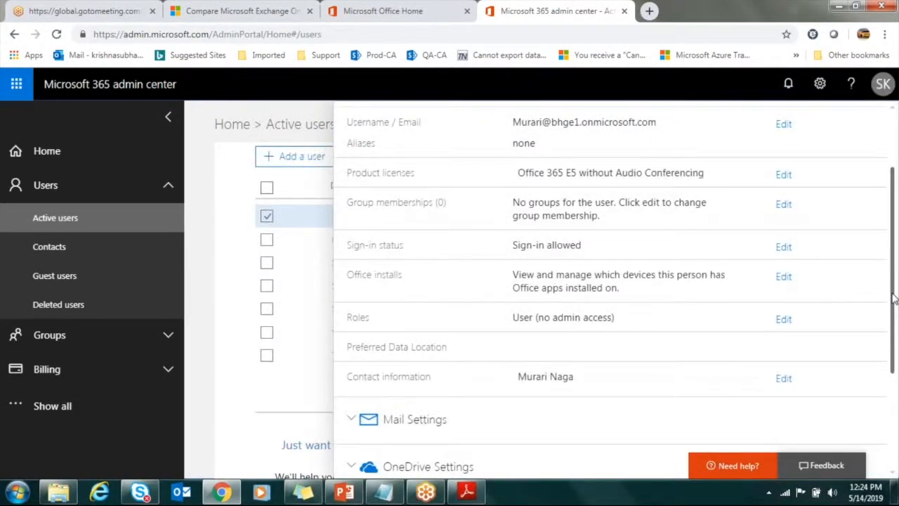
scroll(881, 271, up, 3)
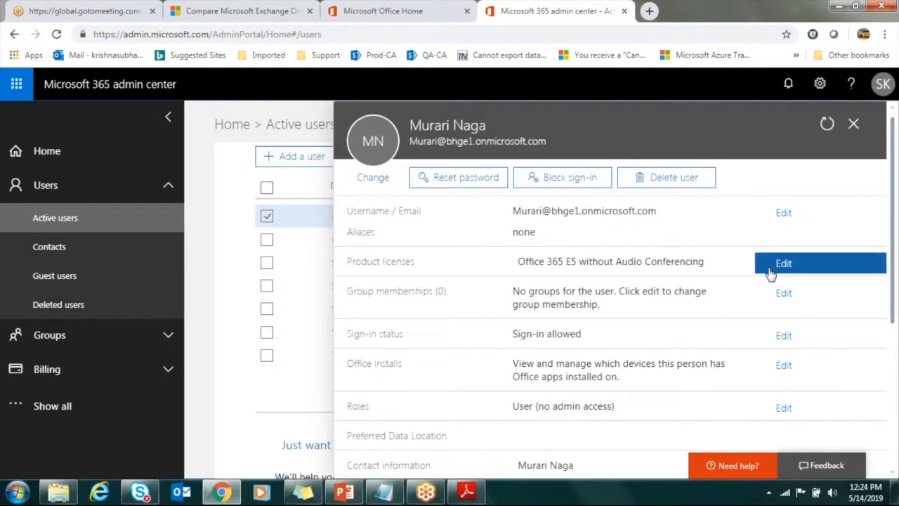
Step: Examine the Office 365 E5 without Audio Conferencing services in the user's product licenses, and close the user's details
click(771, 274)
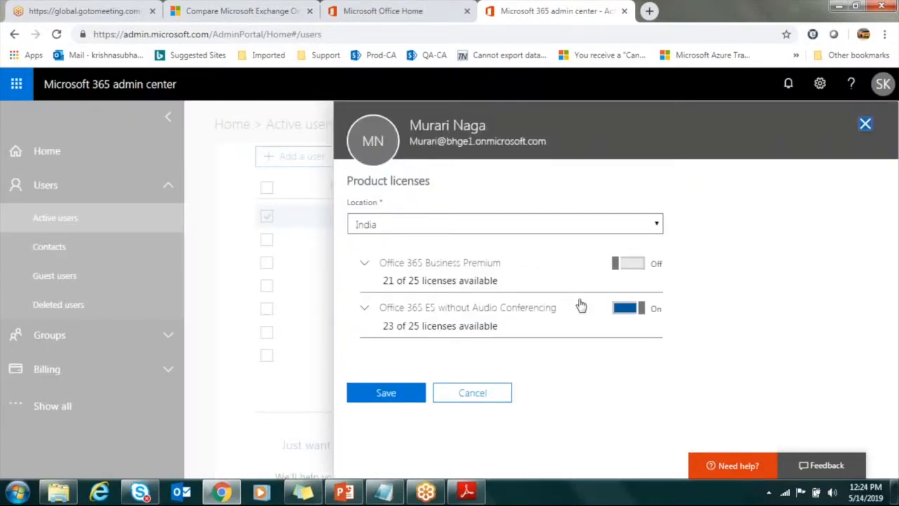
click(463, 309)
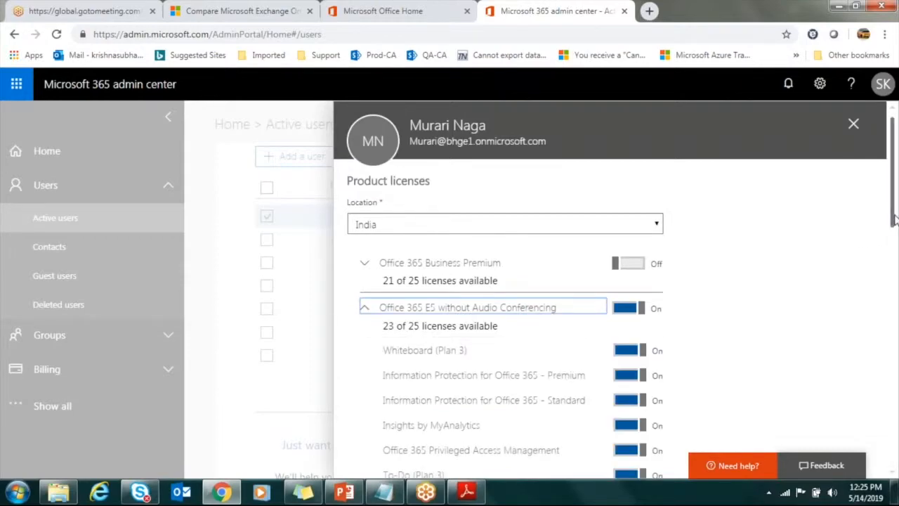
drag(894, 220, 893, 273)
scroll(706, 341, down, 2)
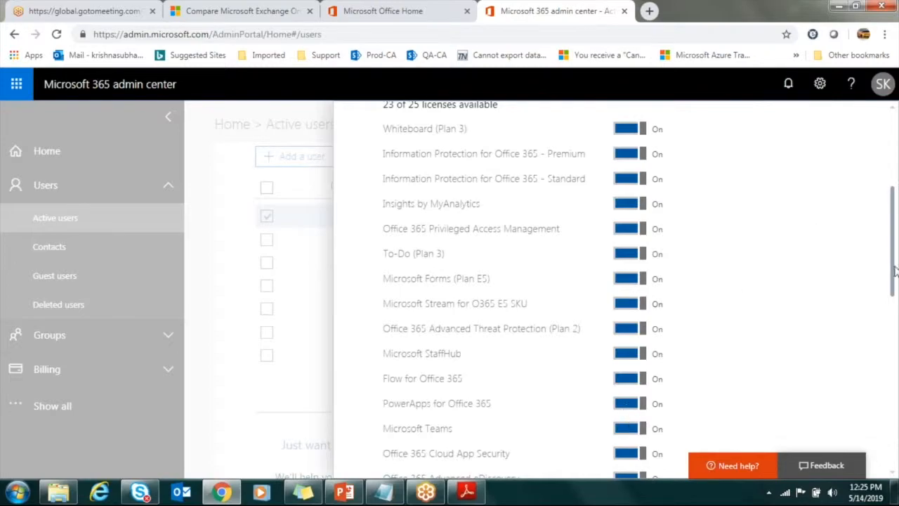
drag(892, 265, 892, 199)
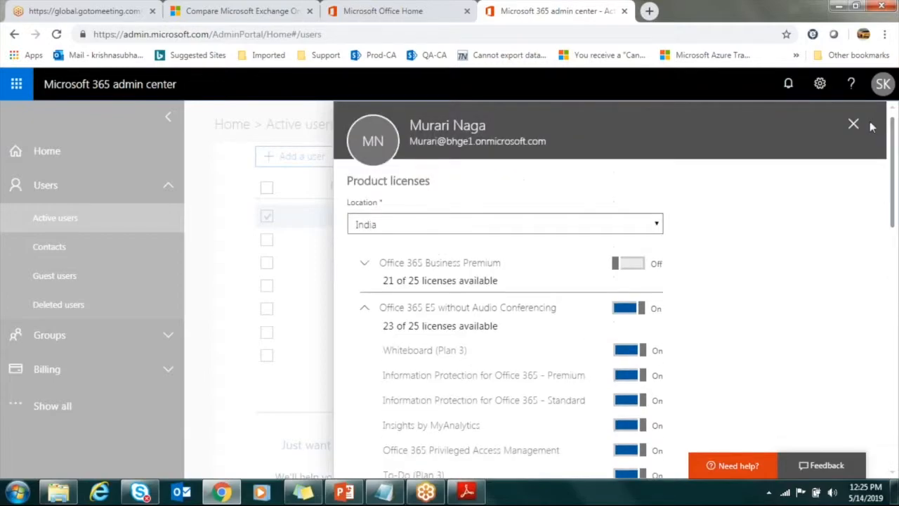
click(854, 125)
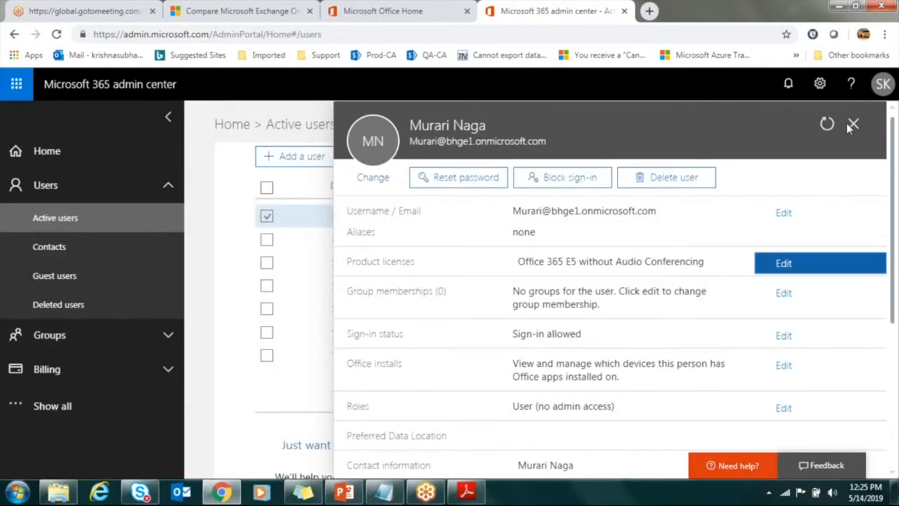
click(854, 124)
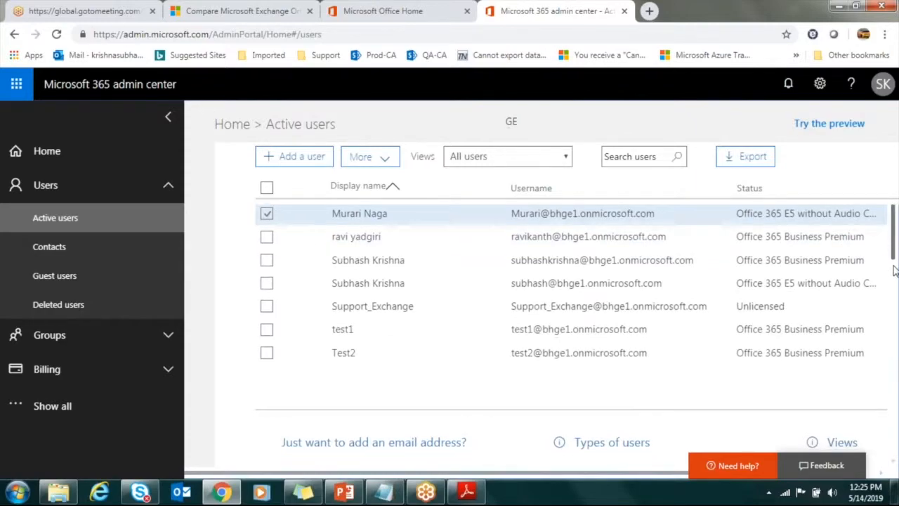
Step: Expand the full admin navigation and open the Exchange admin center from the Admin centers group
scroll(887, 232, down, 3)
scroll(883, 228, up, 3)
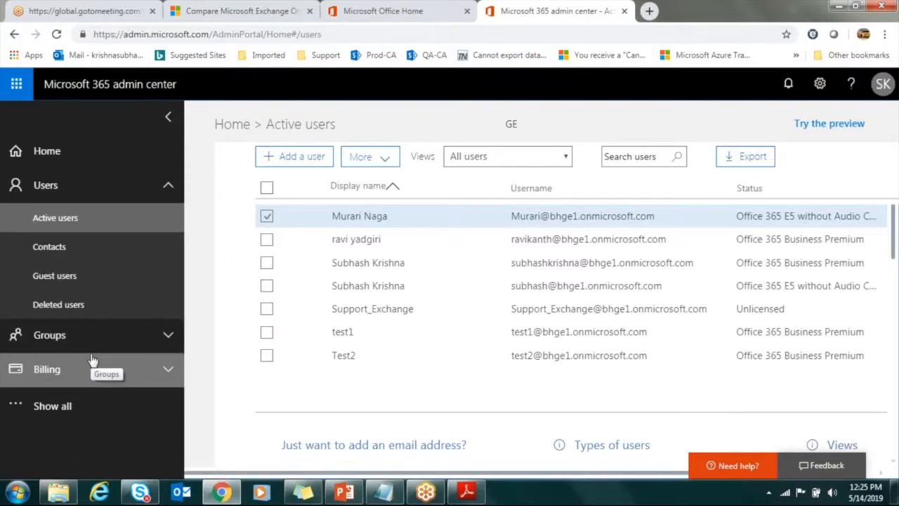
click(51, 414)
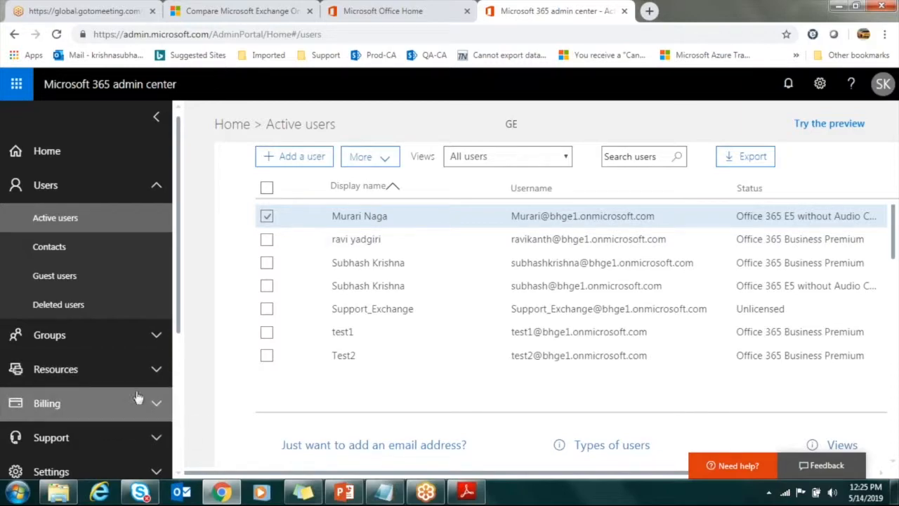
drag(179, 321, 179, 429)
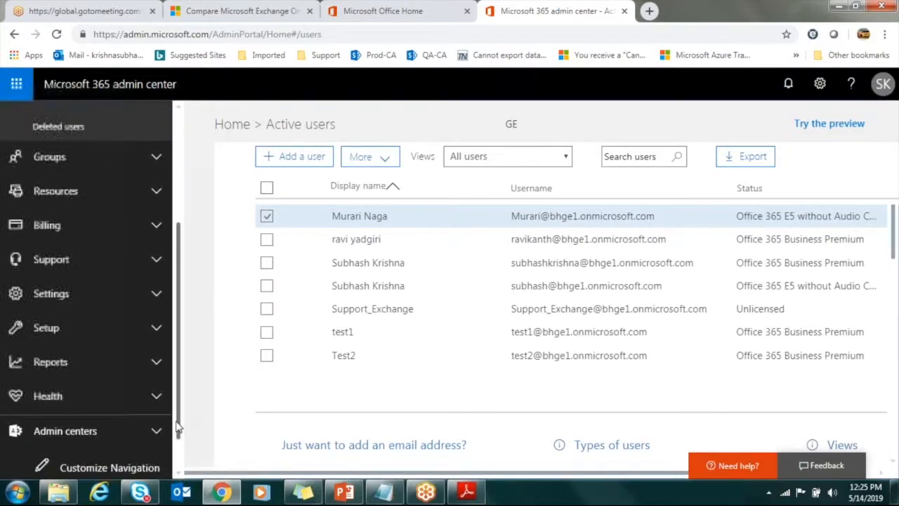
click(133, 436)
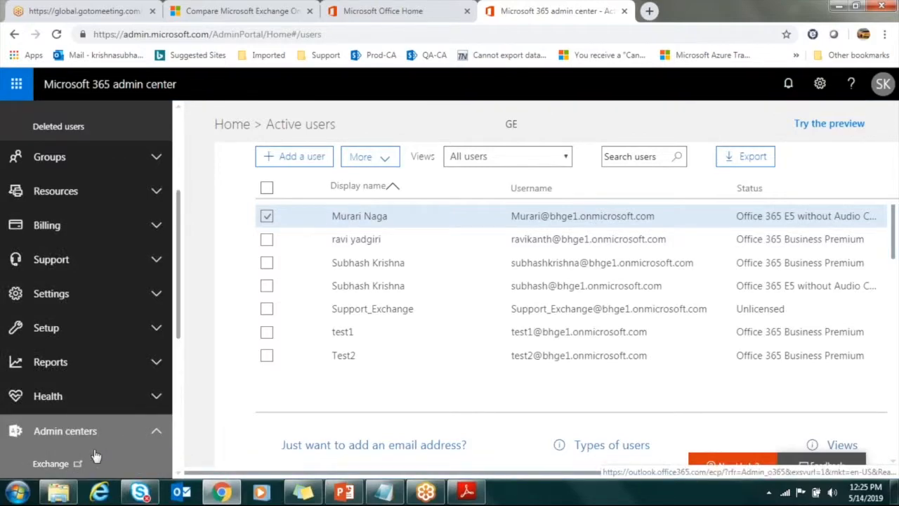
drag(179, 338, 180, 437)
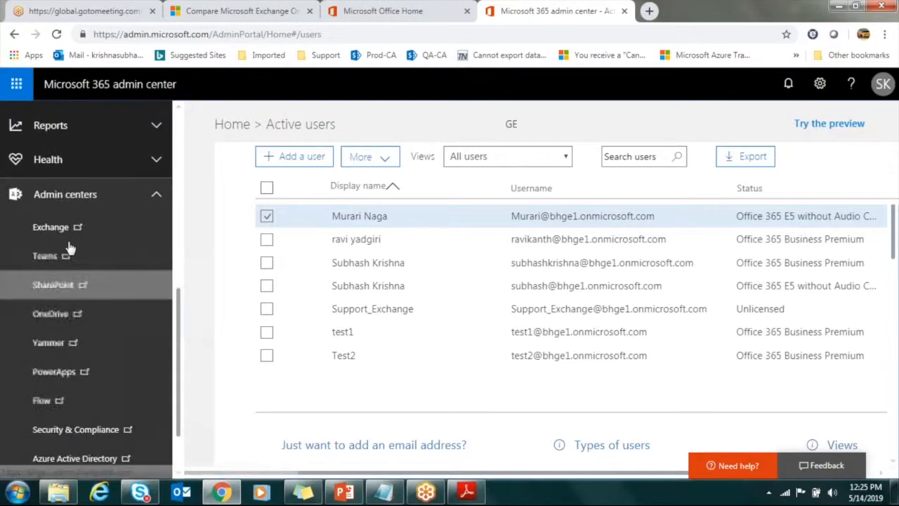
click(50, 227)
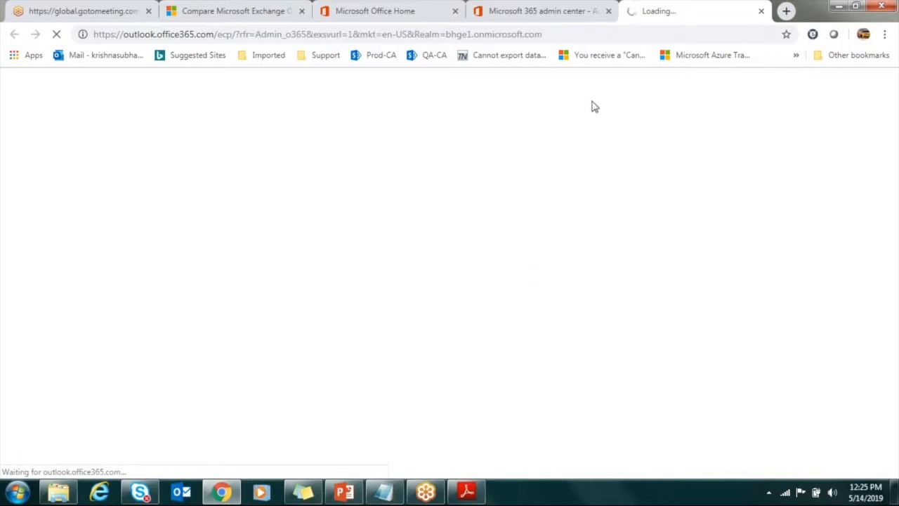
Step: Return to the Microsoft 365 admin center and open the Service health page
click(527, 10)
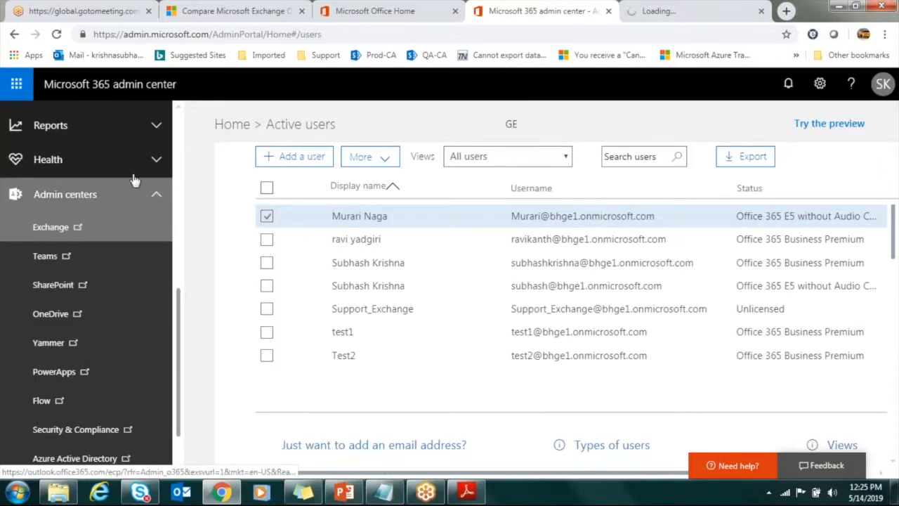
click(110, 164)
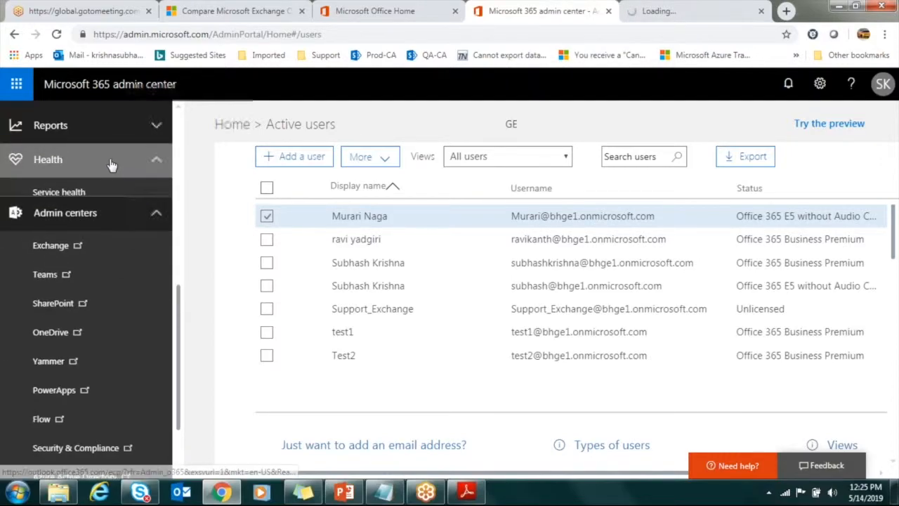
click(58, 195)
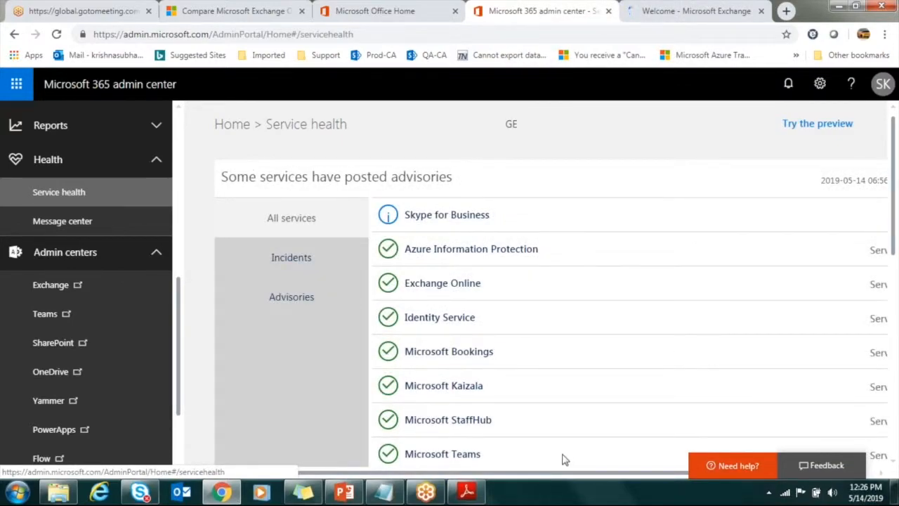
Step: Review the health status of all services, followed by the Incidents and Advisories views
drag(580, 472, 636, 472)
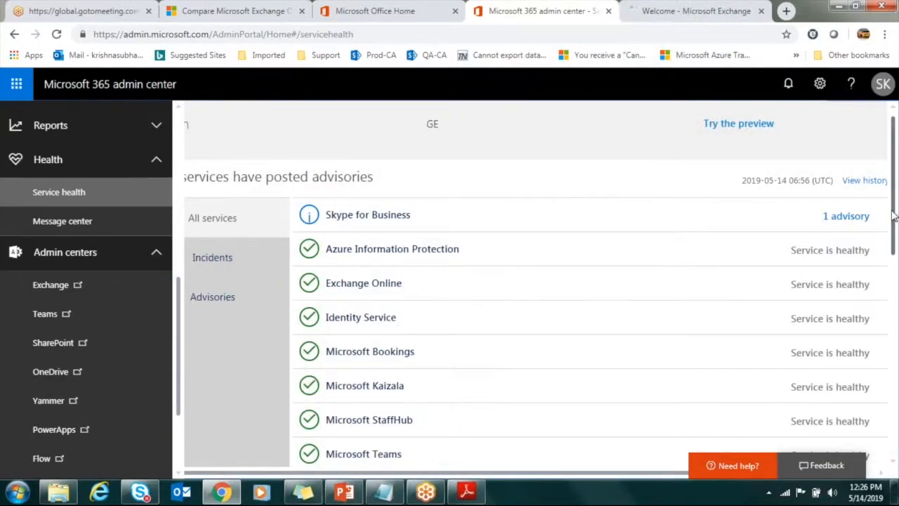
scroll(895, 291, down, 6)
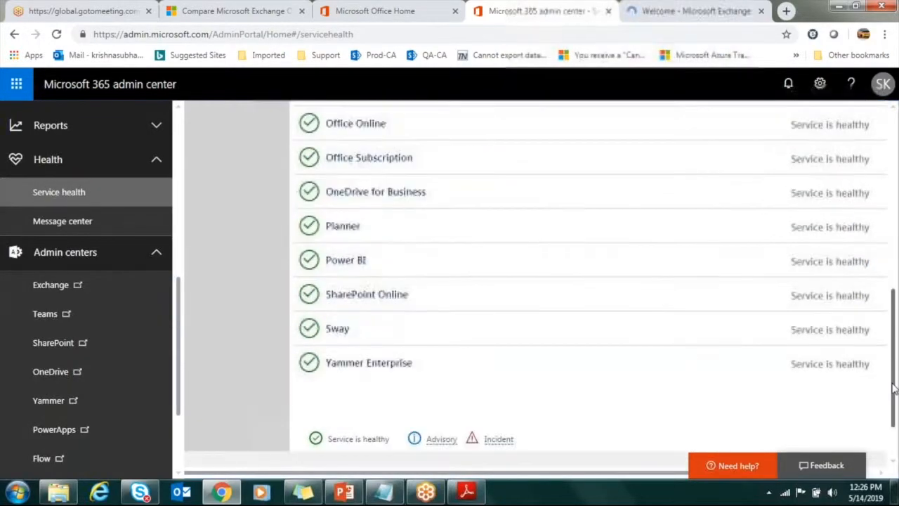
scroll(876, 338, up, 3)
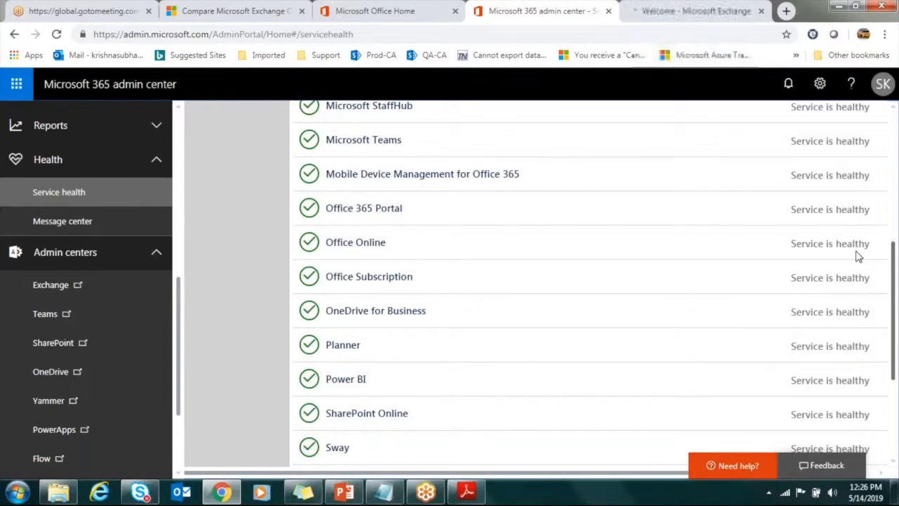
scroll(850, 232, up, 4)
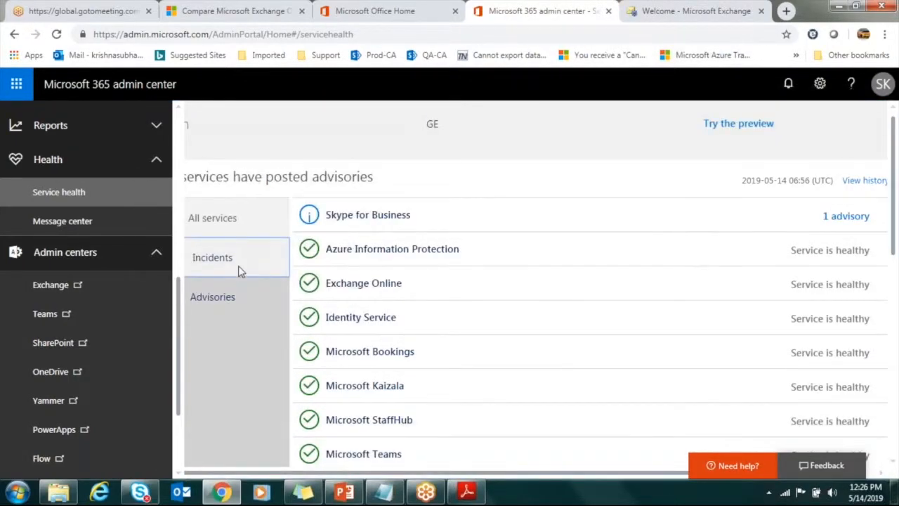
click(239, 272)
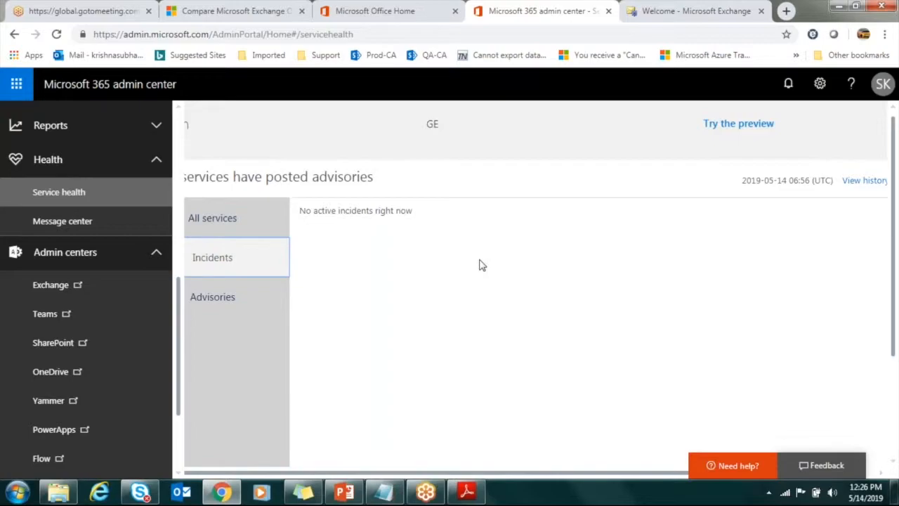
click(229, 296)
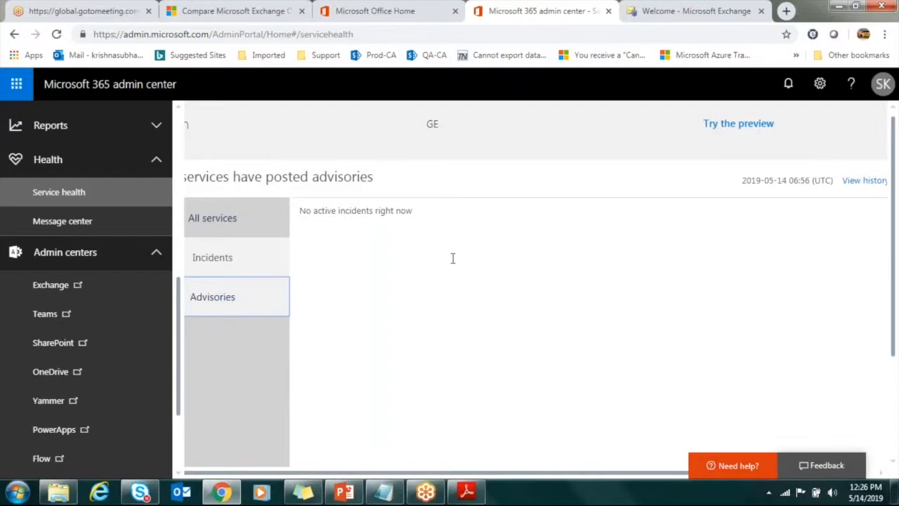
Step: View the Exchange admin center dashboard, collapsing the Admin centers group in the Microsoft 365 admin center between visits
click(669, 14)
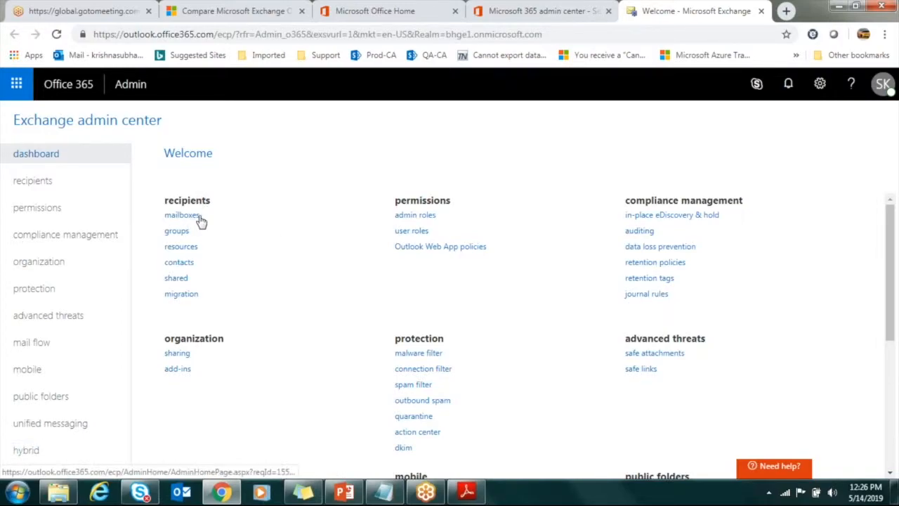
click(529, 17)
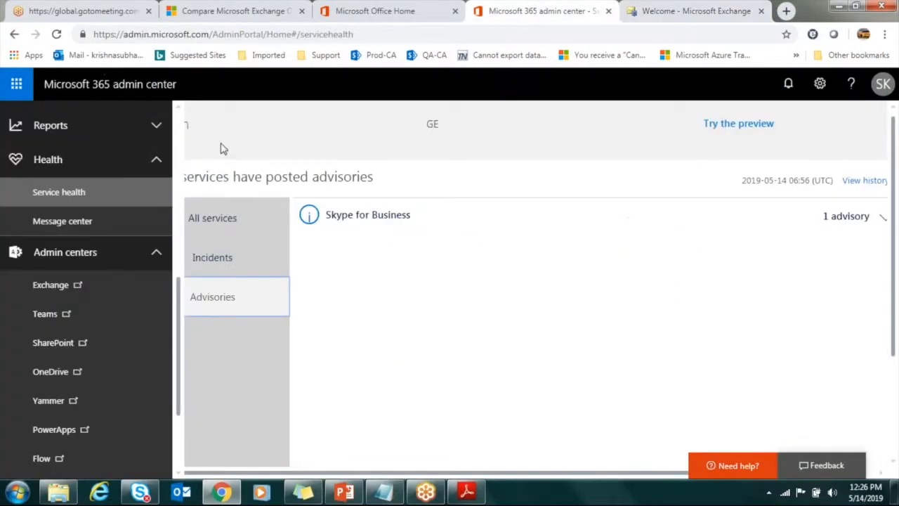
click(154, 255)
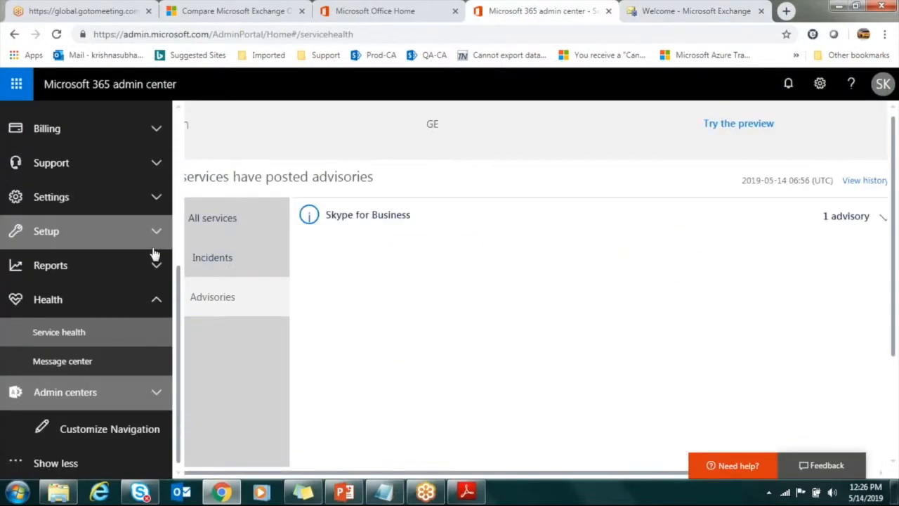
click(680, 9)
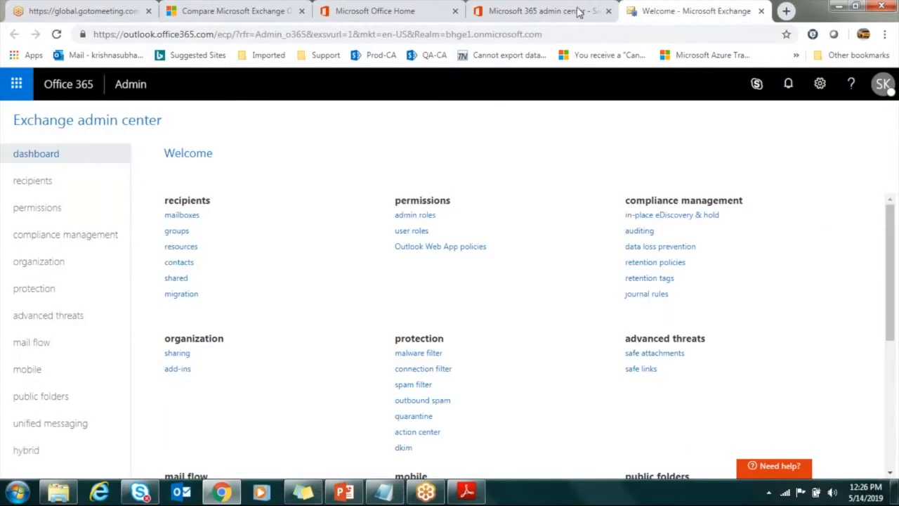
Step: Return to the Microsoft 365 admin center, collapse the Users group and look over the main navigation, including Groups and Resources
click(558, 11)
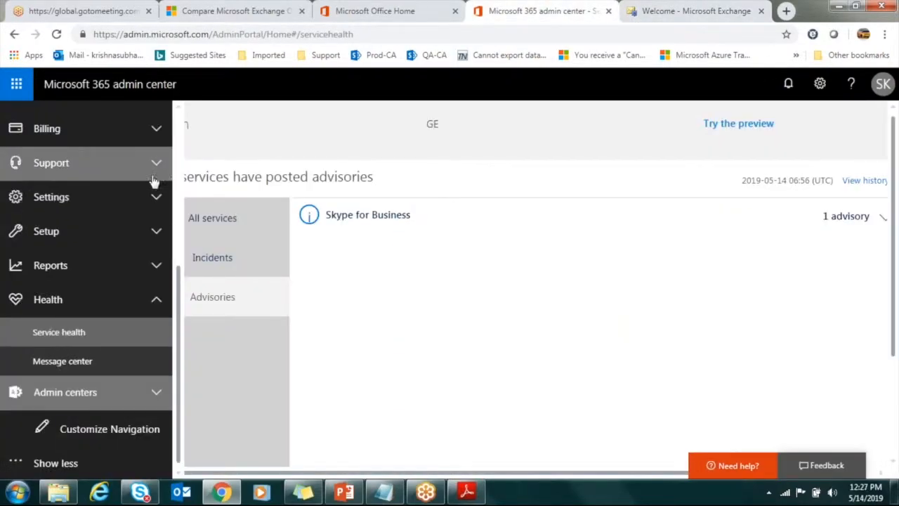
drag(177, 274, 167, 125)
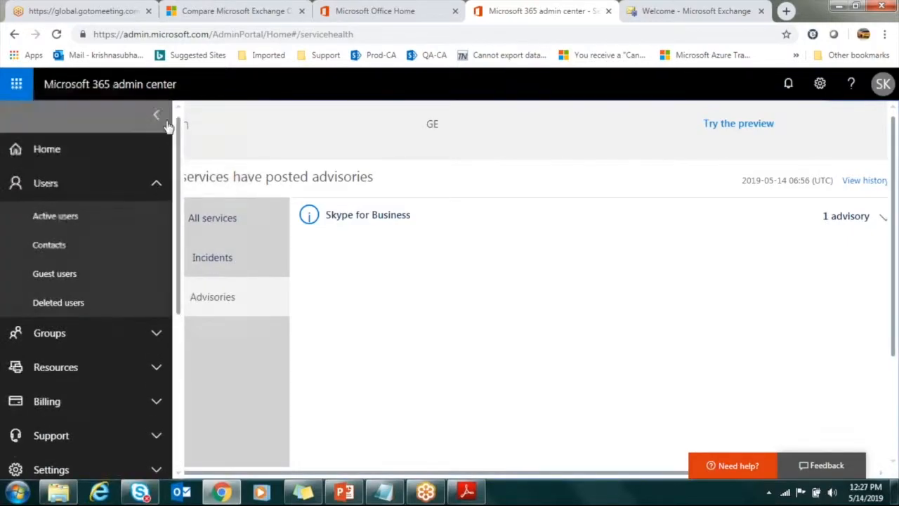
click(76, 193)
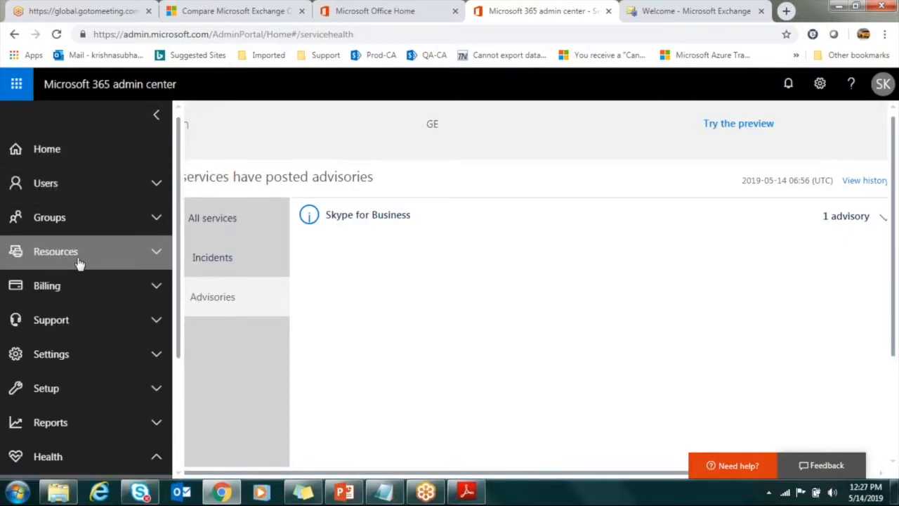
click(79, 262)
click(78, 263)
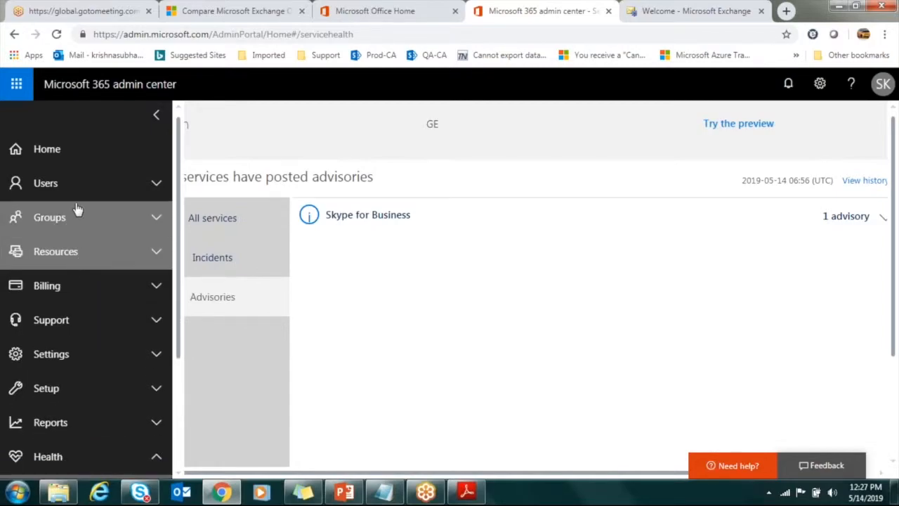
Step: Switch to the Exchange admin center and examine the compliance management section of the dashboard
click(672, 12)
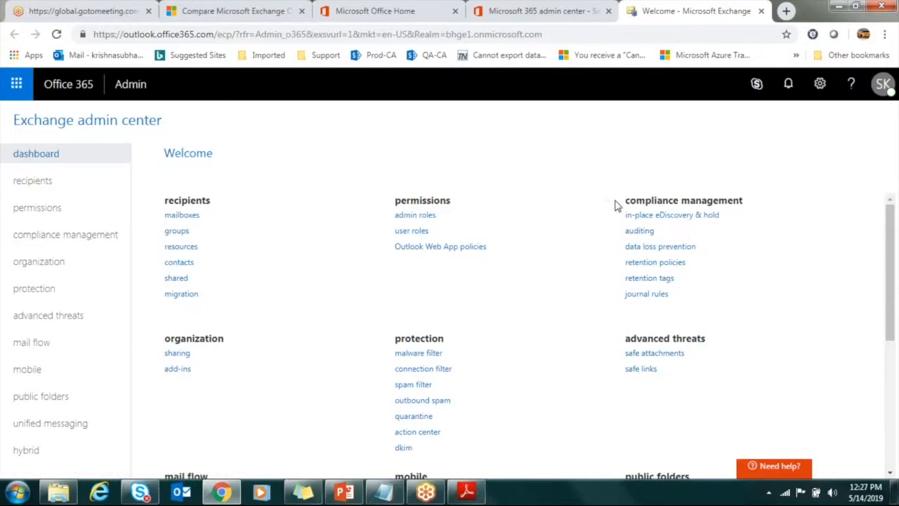
drag(625, 203, 746, 203)
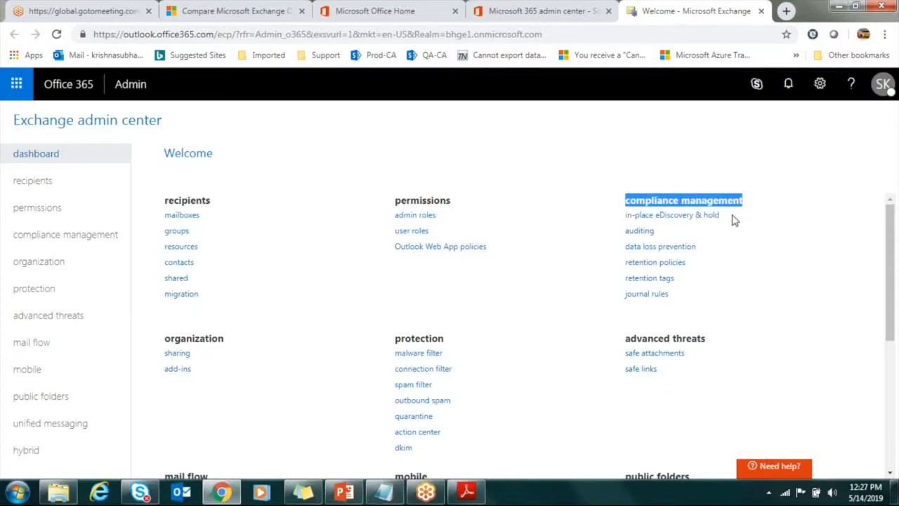
click(732, 220)
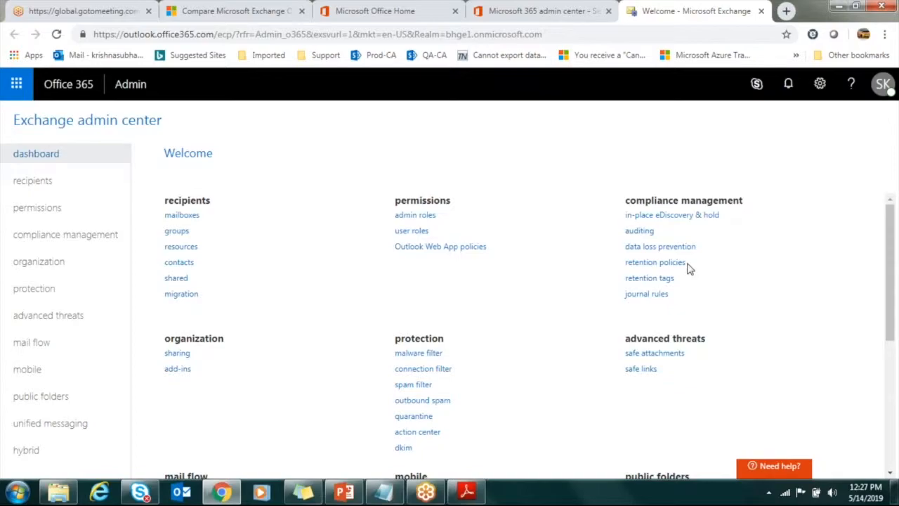
Step: Point out retention policies under compliance management, and glance at exchane online features.pdf in Adobe Reader before returning to the Exchange admin center
drag(688, 266, 627, 263)
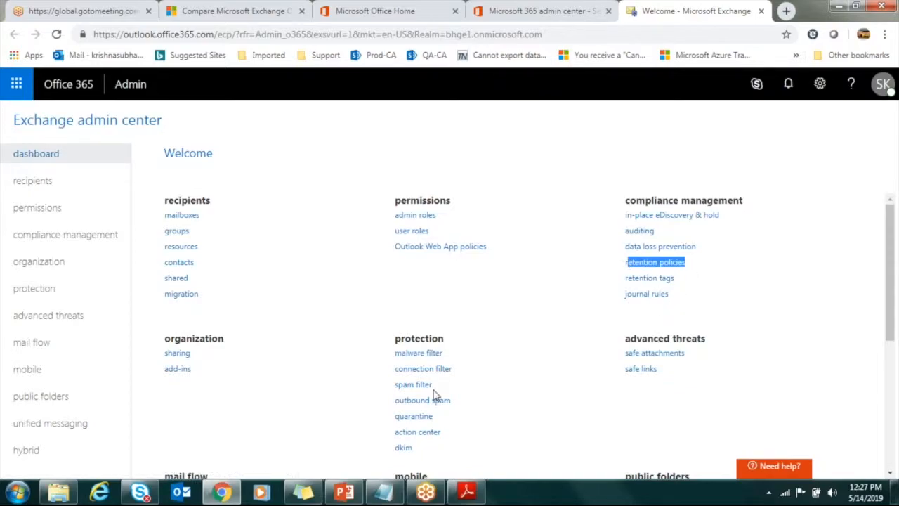
click(460, 363)
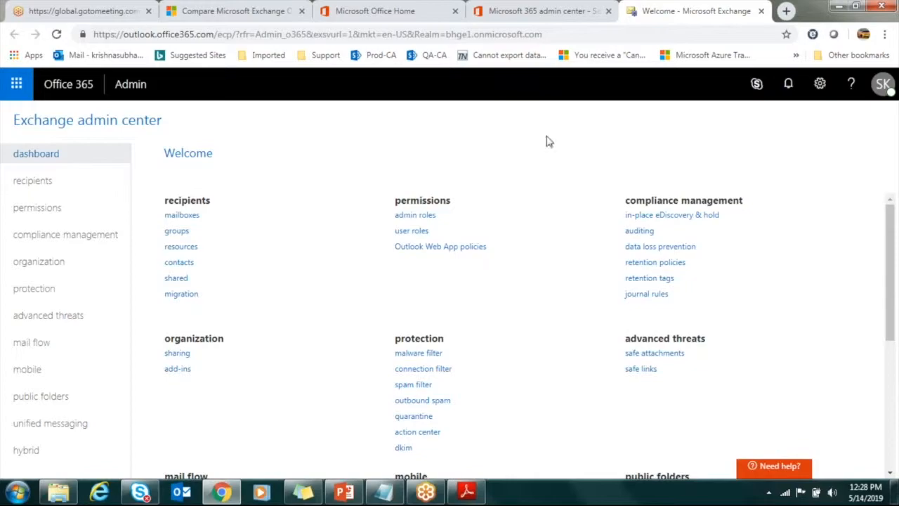
click(466, 492)
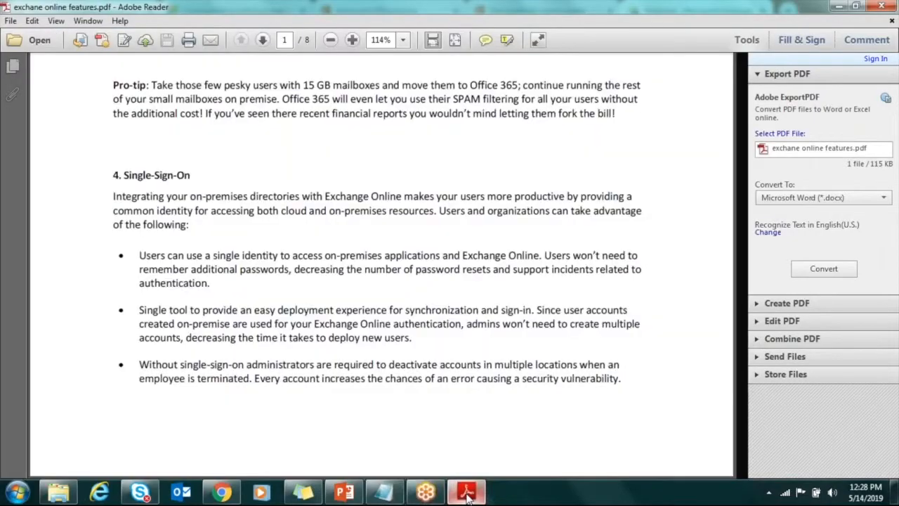
click(470, 497)
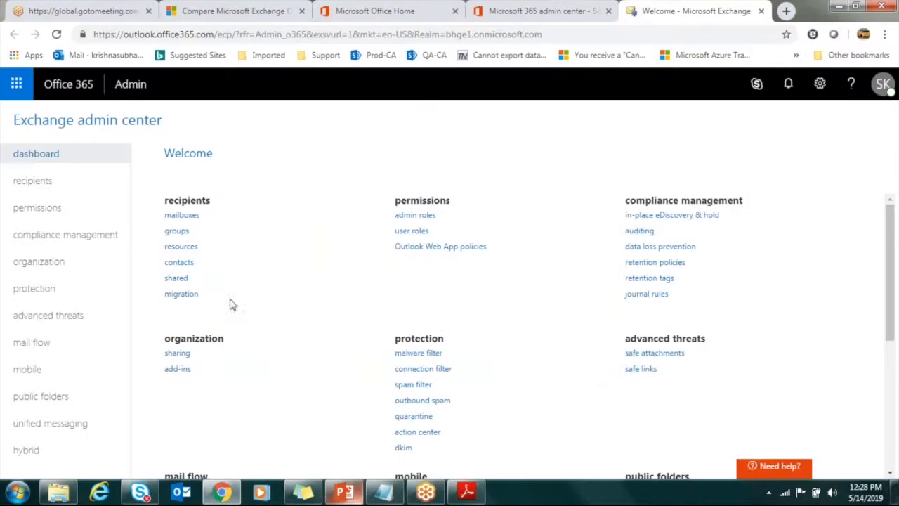
Step: Switch to the Exchange Online Demo.pptx presentation in PowerPoint and look through its slide master layouts
click(346, 494)
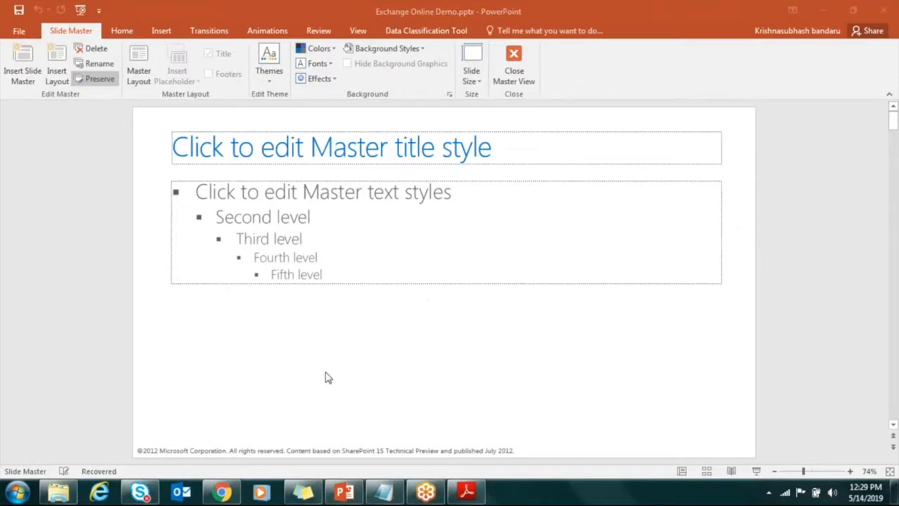
click(431, 364)
scroll(432, 365, down, 15)
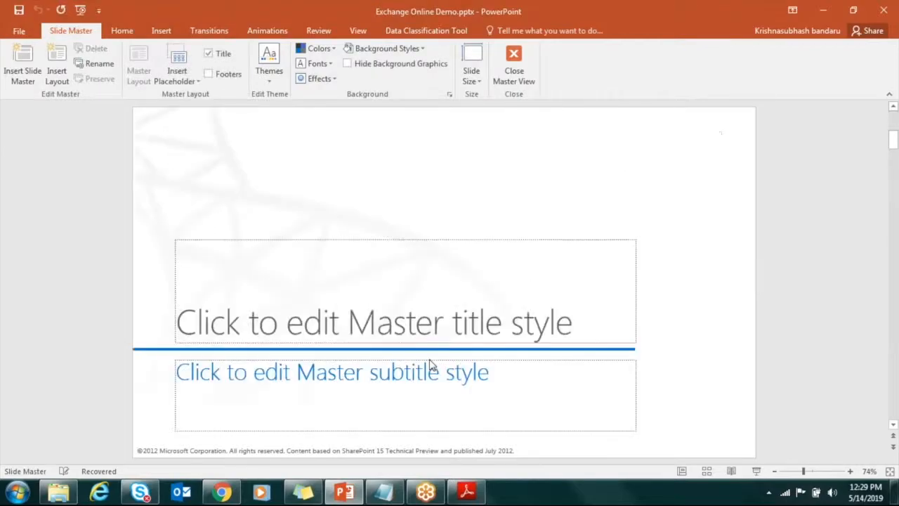
scroll(432, 365, down, 5)
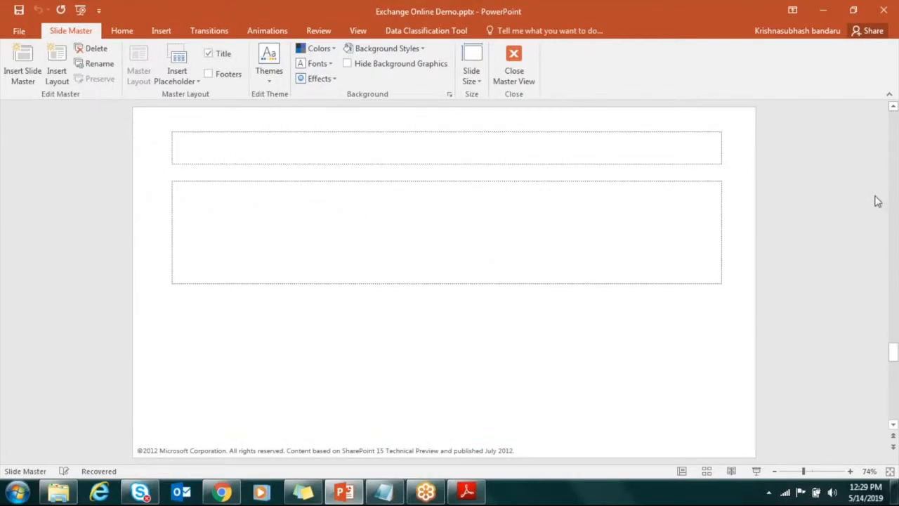
click(617, 267)
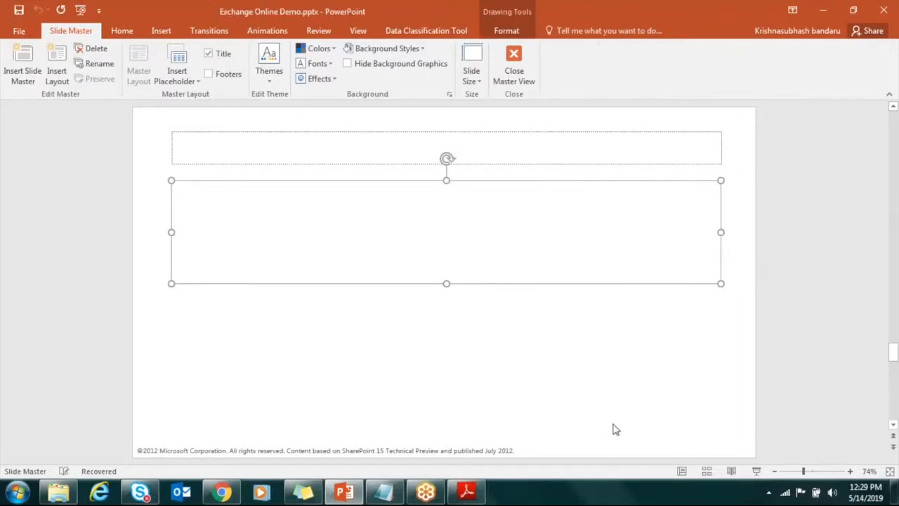
click(516, 422)
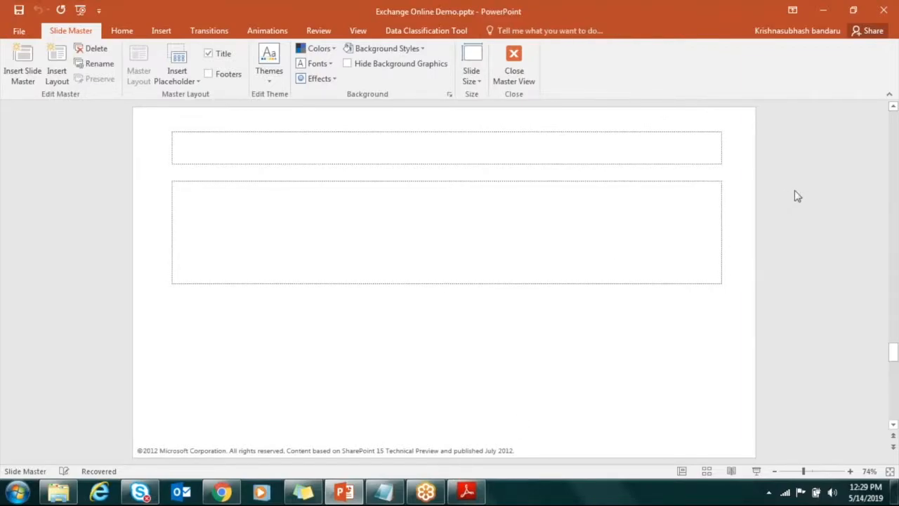